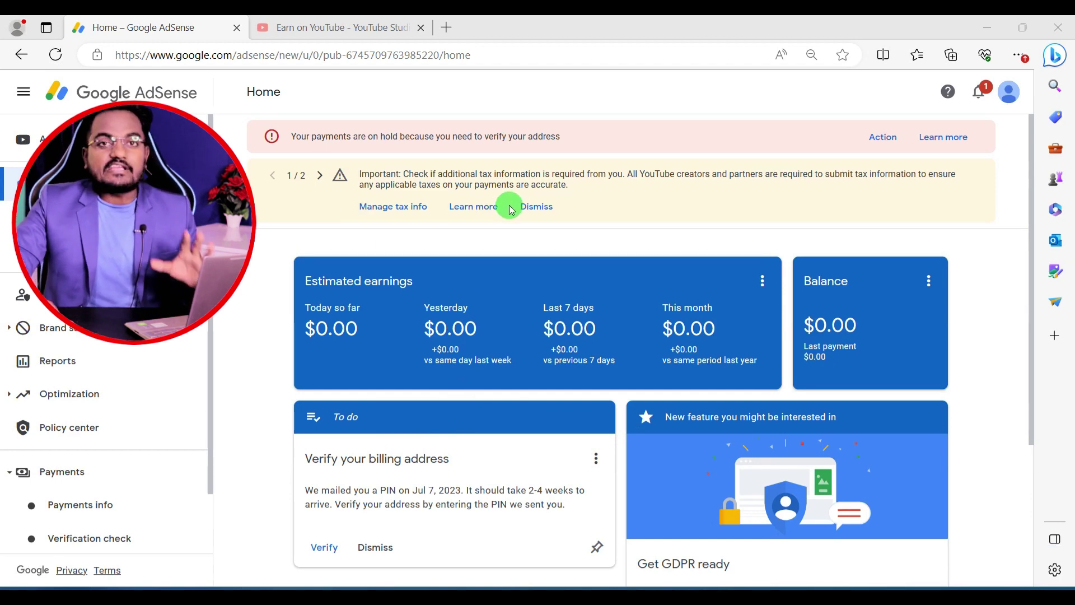
- Open the page for managing tax info and review the tax status on file for the United States
left_click(393, 208)
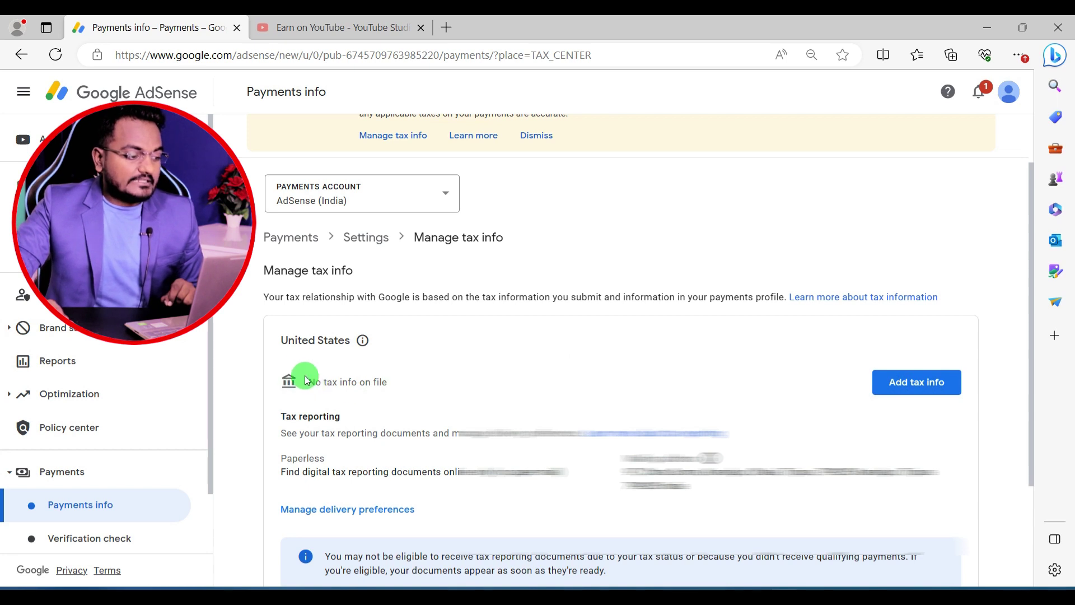
left_click_drag(282, 340, 352, 340)
left_click_drag(307, 389, 399, 386)
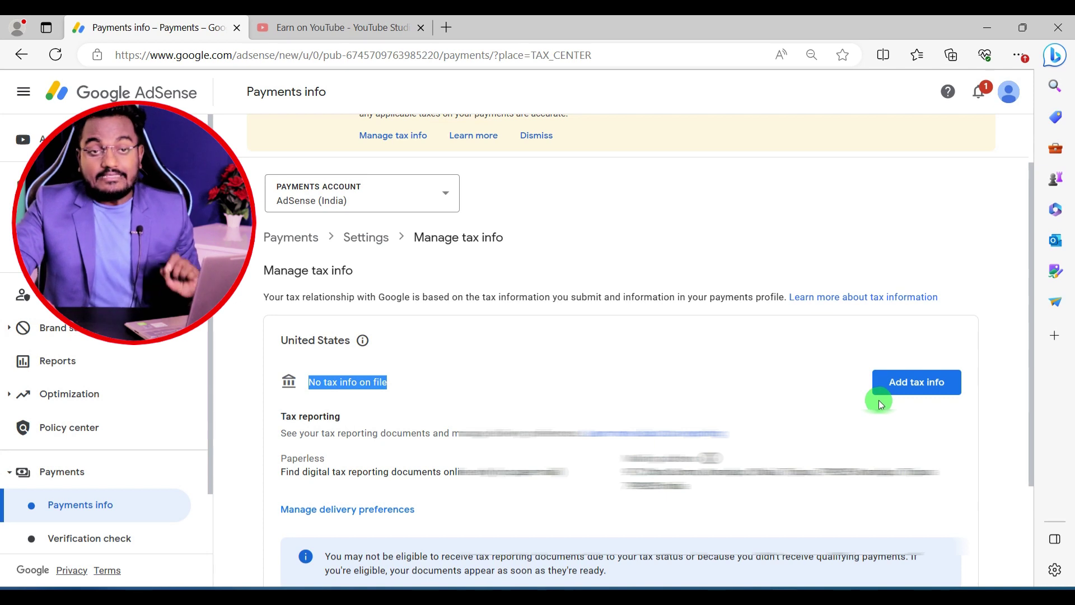
- Start a new United States tax info form and verify the identity with the account password
left_click(898, 384)
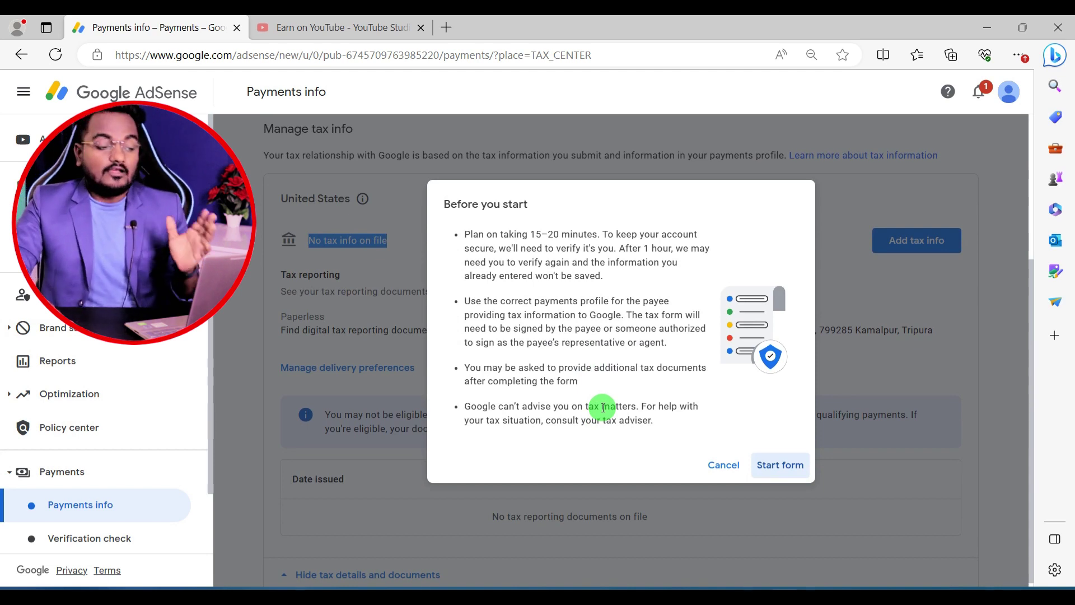
left_click(782, 469)
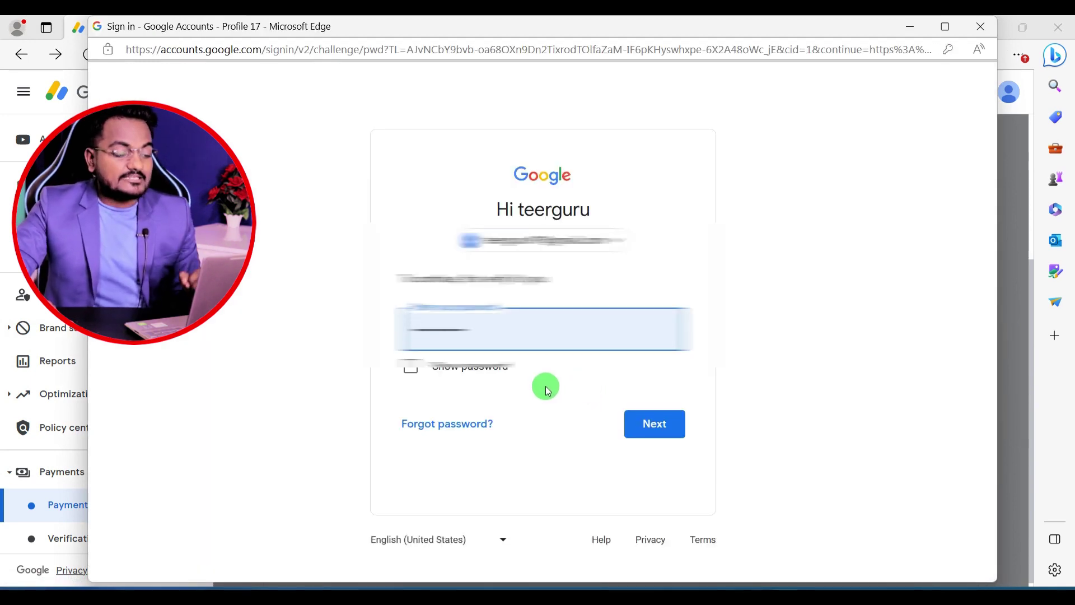
left_click(662, 422)
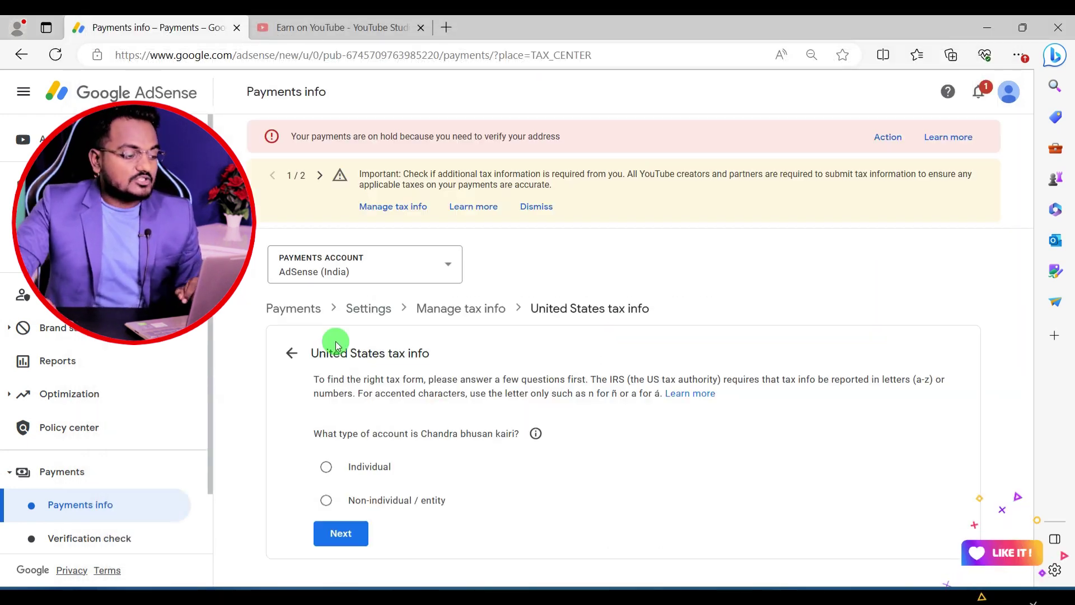
- Set the account type to Individual in the United States tax info questions and continue
left_click_drag(313, 353, 447, 357)
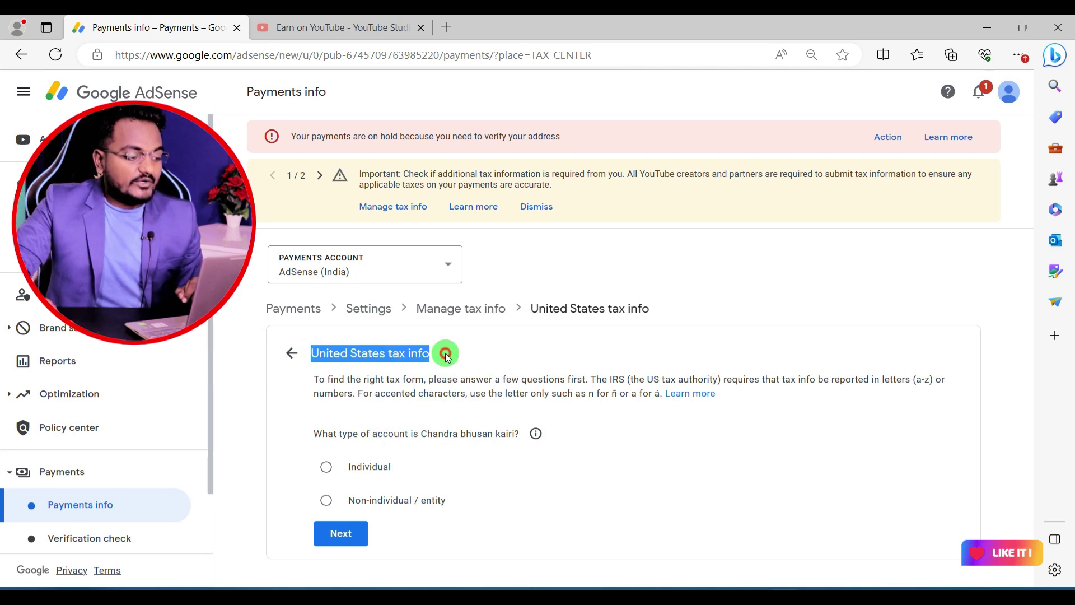
left_click(390, 414)
left_click(354, 414)
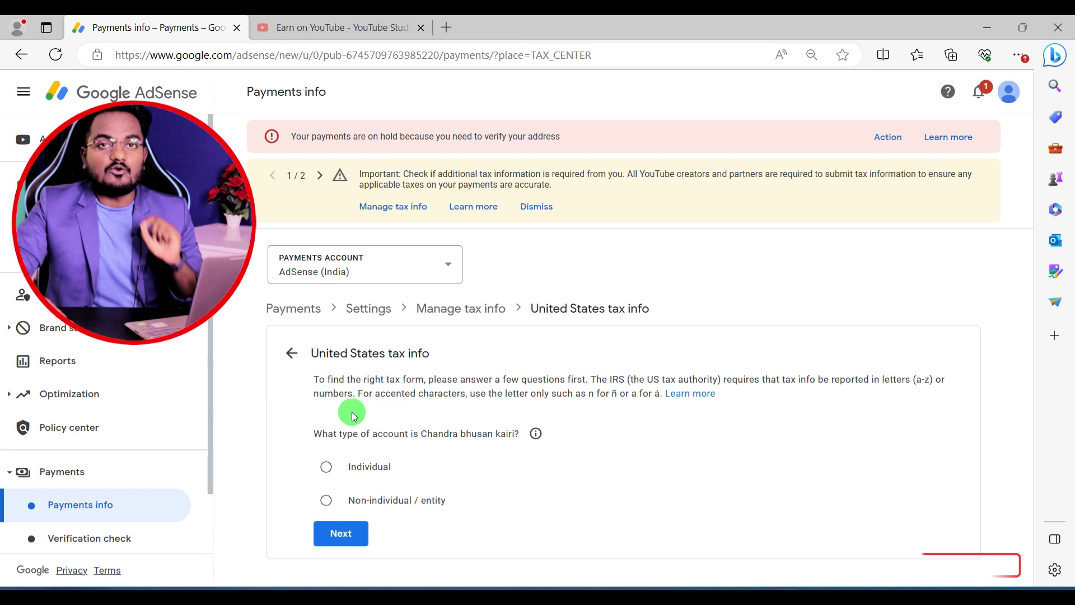
left_click(327, 473)
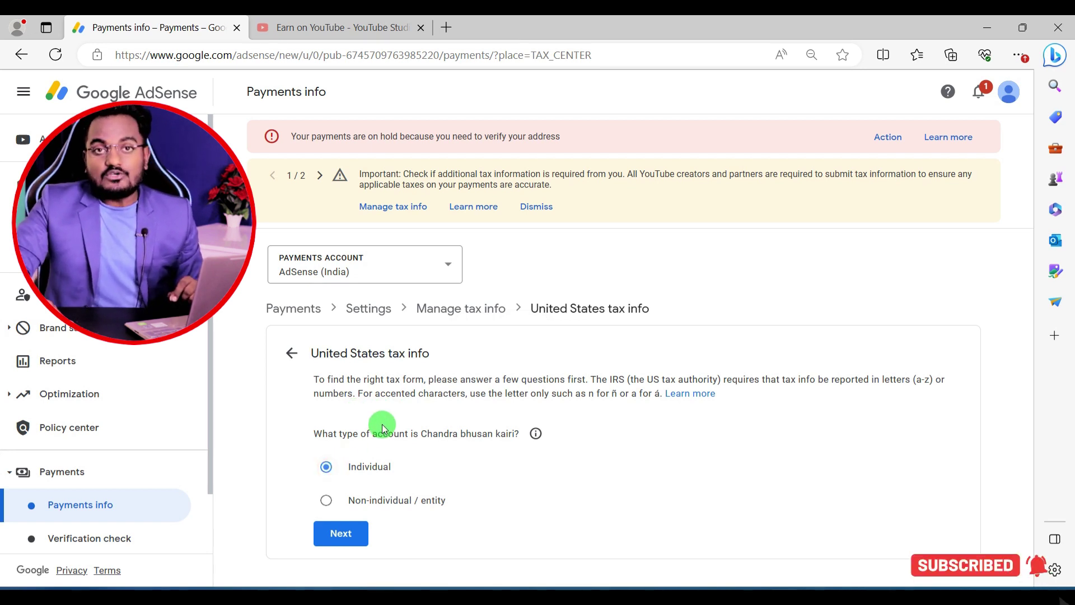
left_click(341, 535)
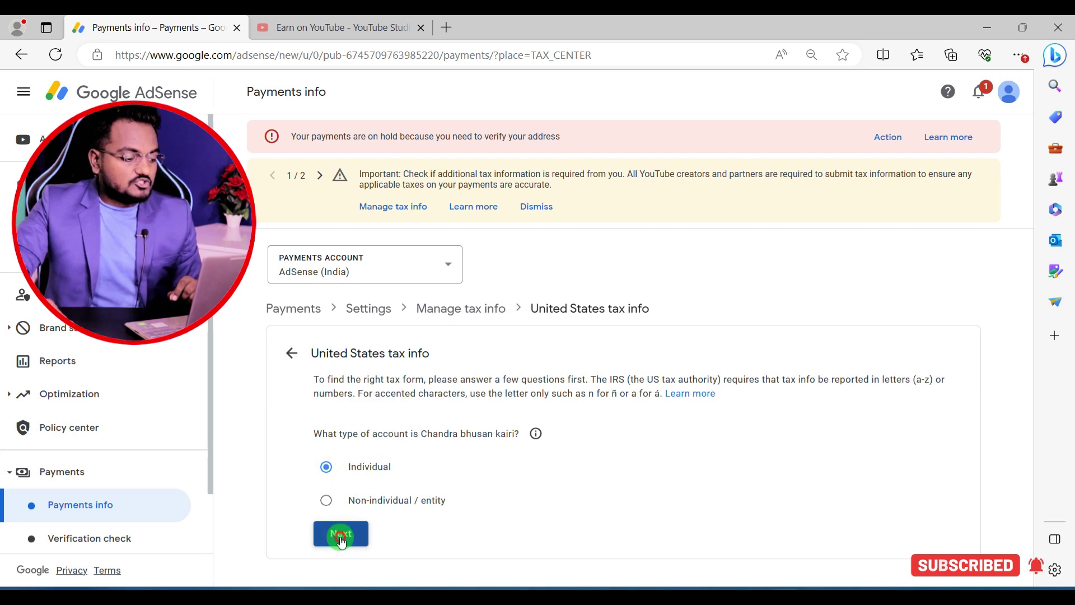
- Answer No to being a US citizen or resident, and choose and start the W-8BEN form
scroll(390, 473, "down", 2)
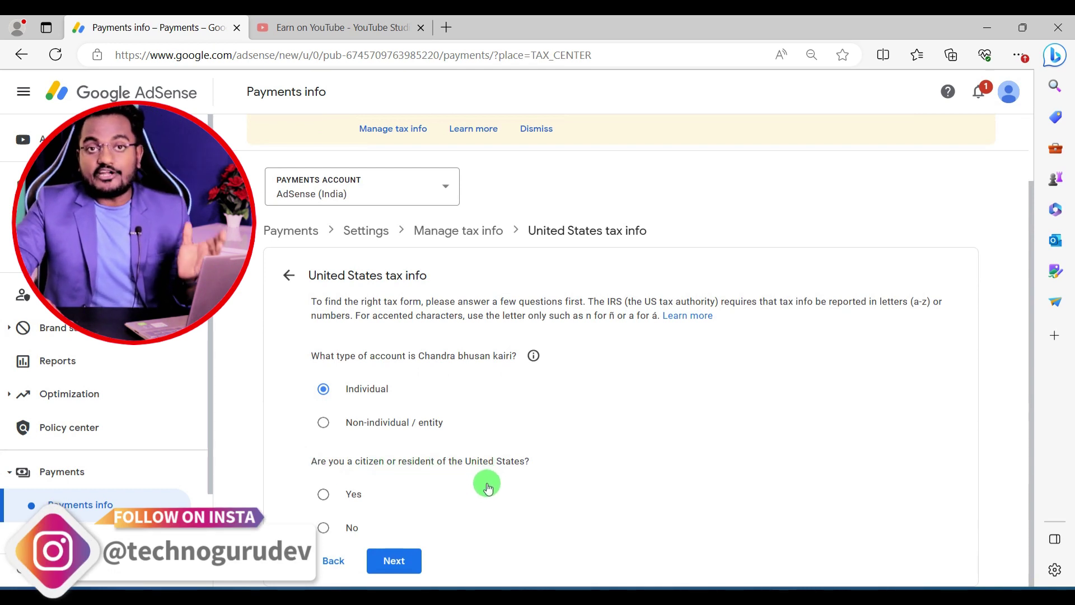
left_click(325, 530)
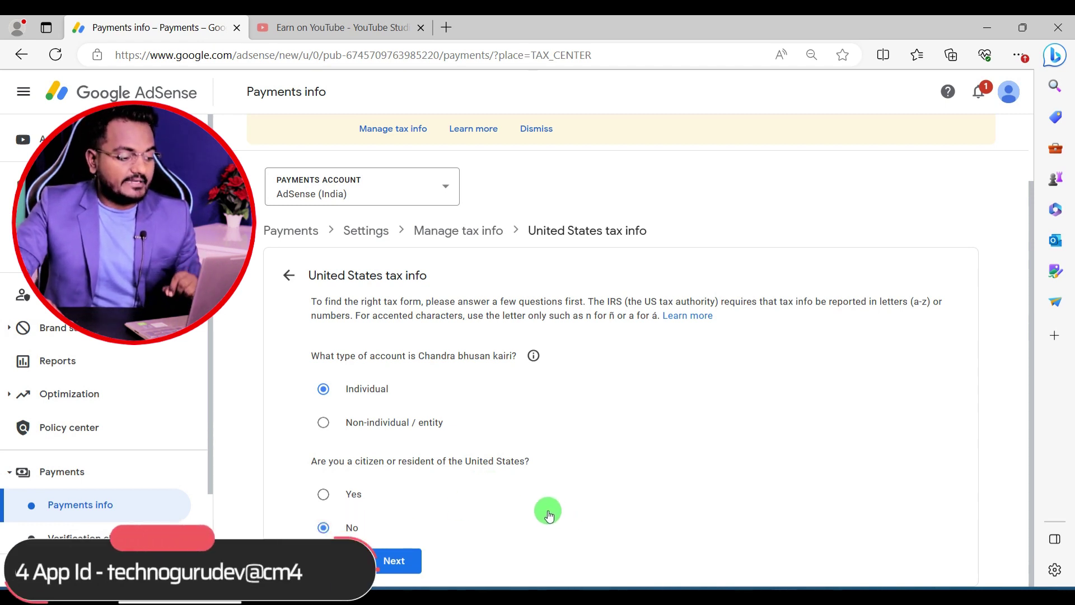
left_click(401, 558)
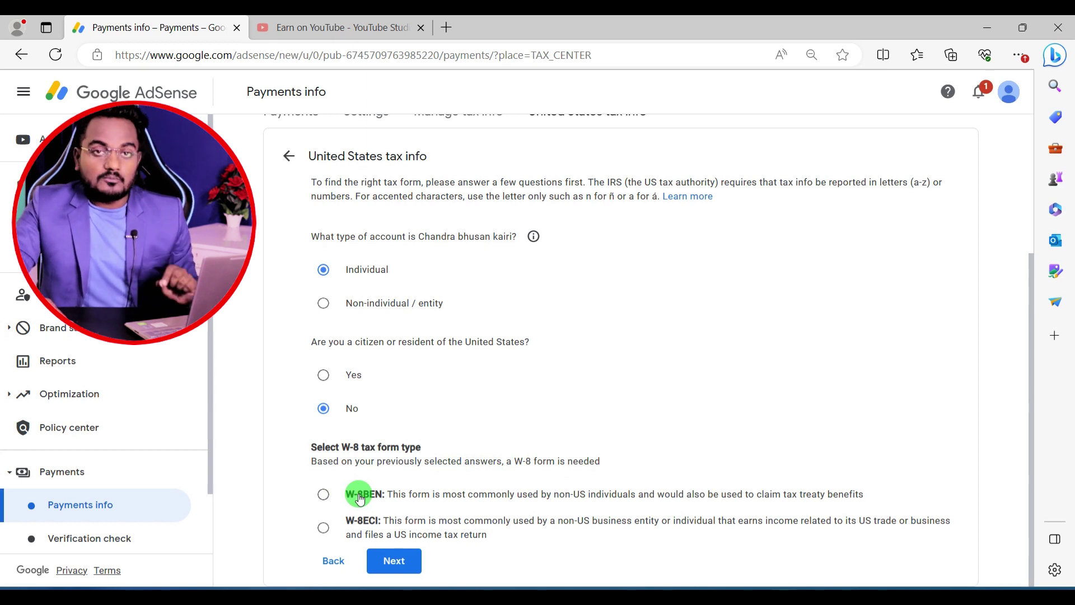
left_click(323, 494)
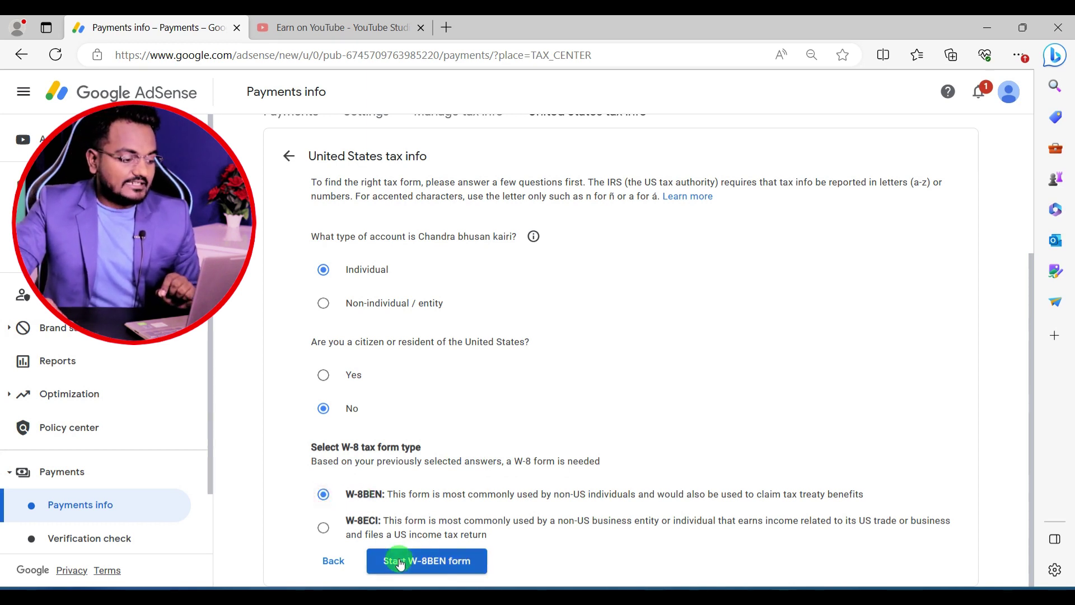
left_click(403, 561)
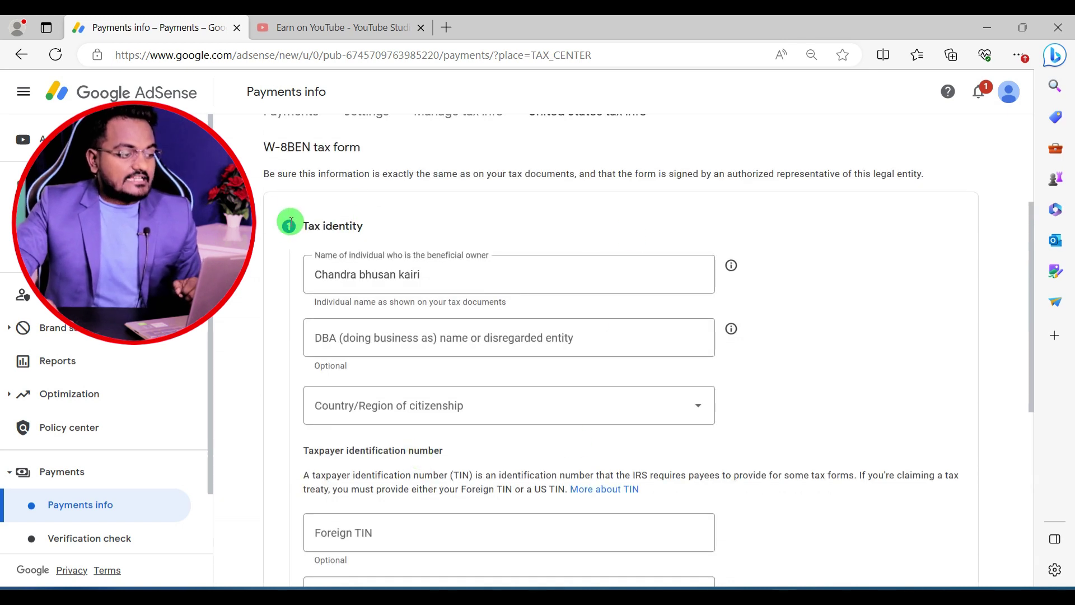
- Set the country of citizenship to India in the Tax identity section
left_click_drag(304, 226, 370, 224)
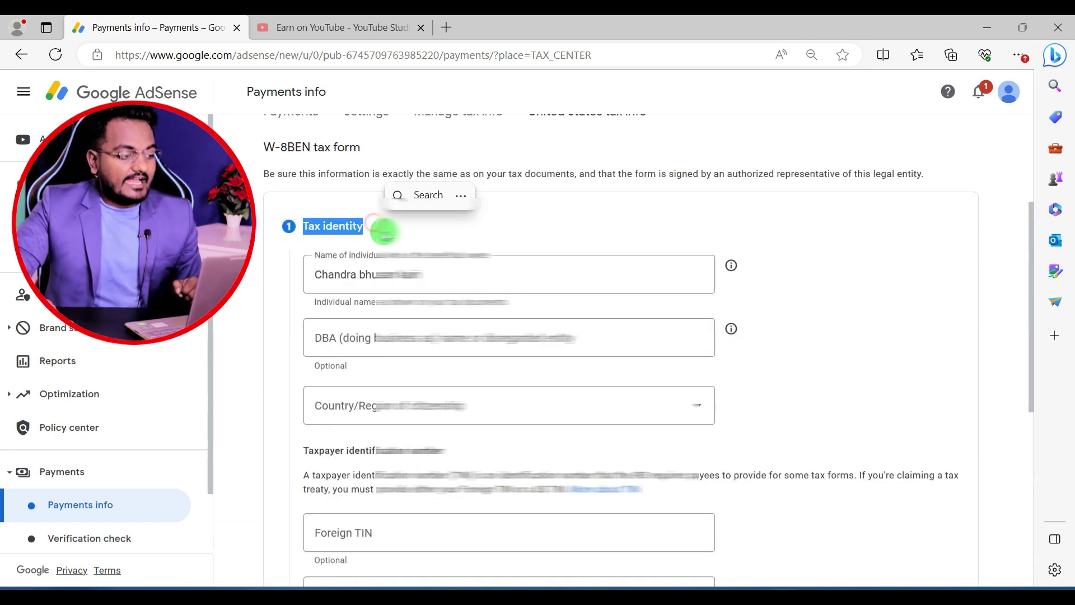
scroll(418, 283, "down", 1)
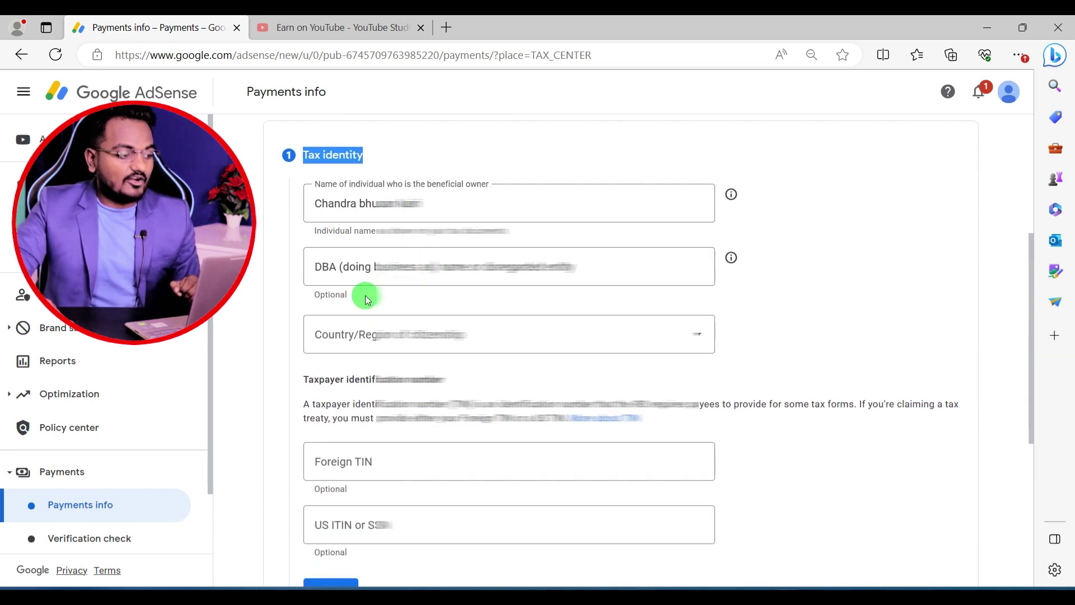
scroll(341, 314, "down", 1)
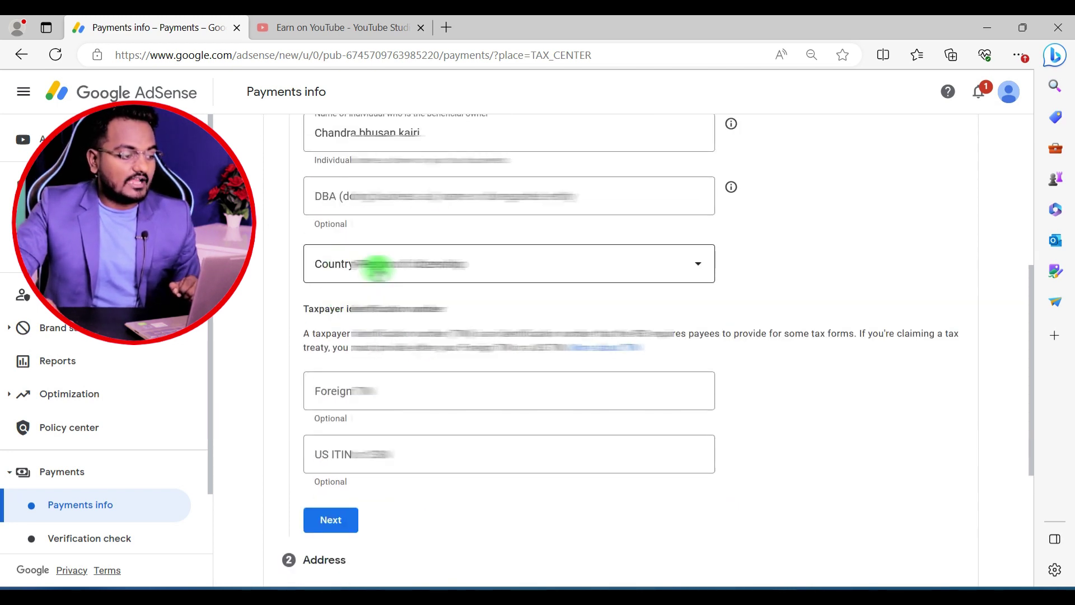
left_click(378, 268)
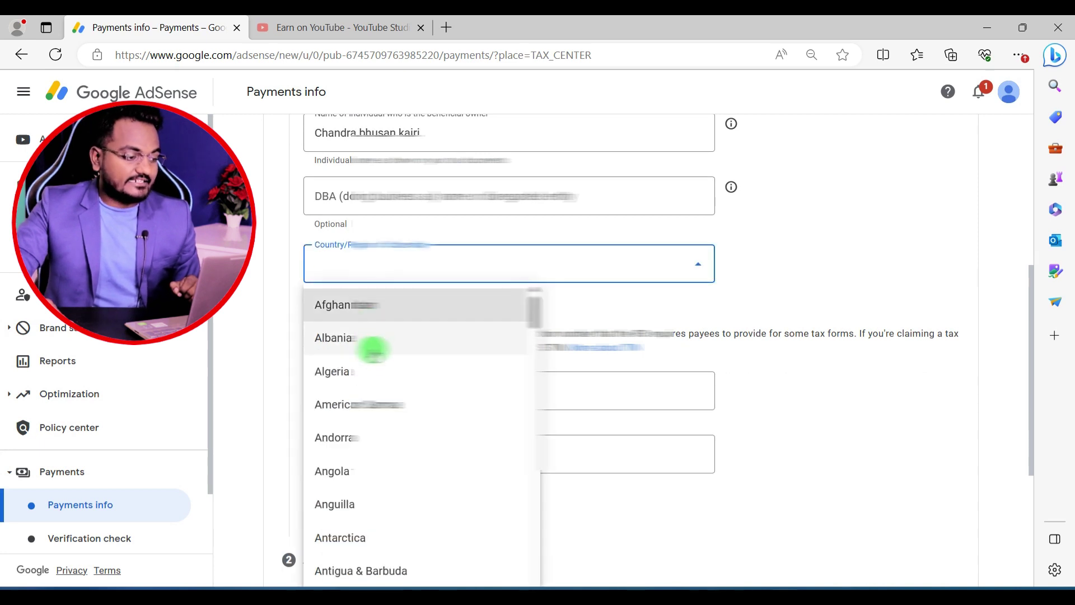
scroll(372, 355, "down", 12)
scroll(373, 358, "down", 15)
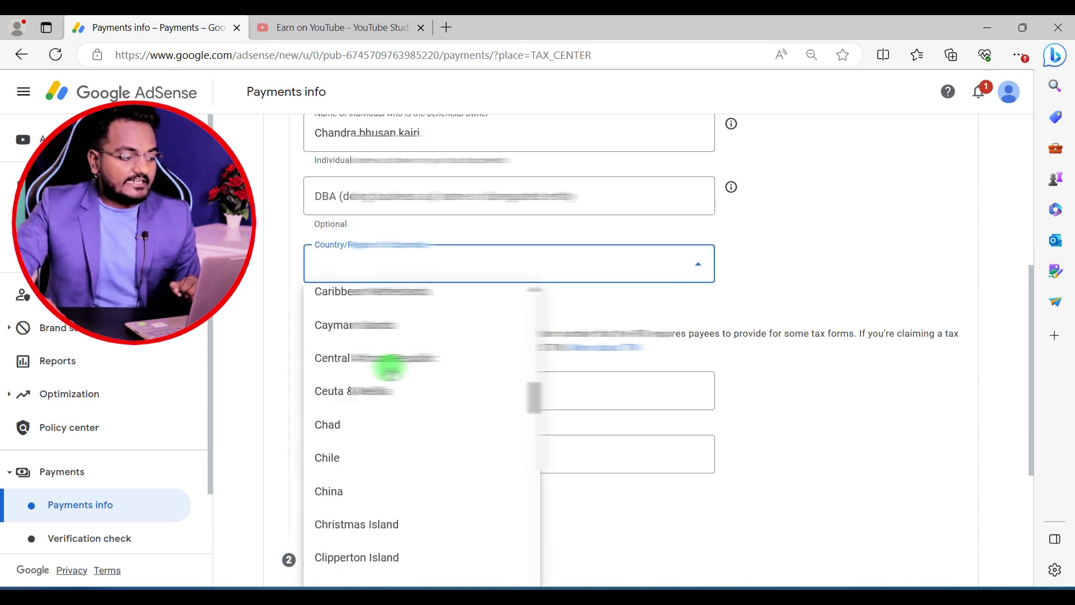
scroll(394, 385, "down", 16)
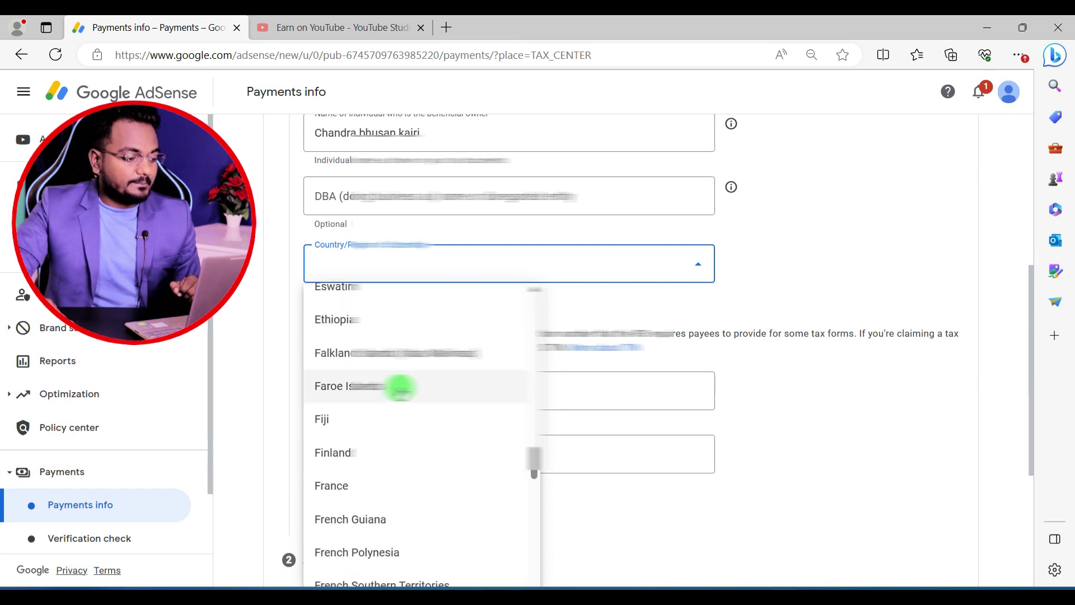
scroll(406, 409, "down", 16)
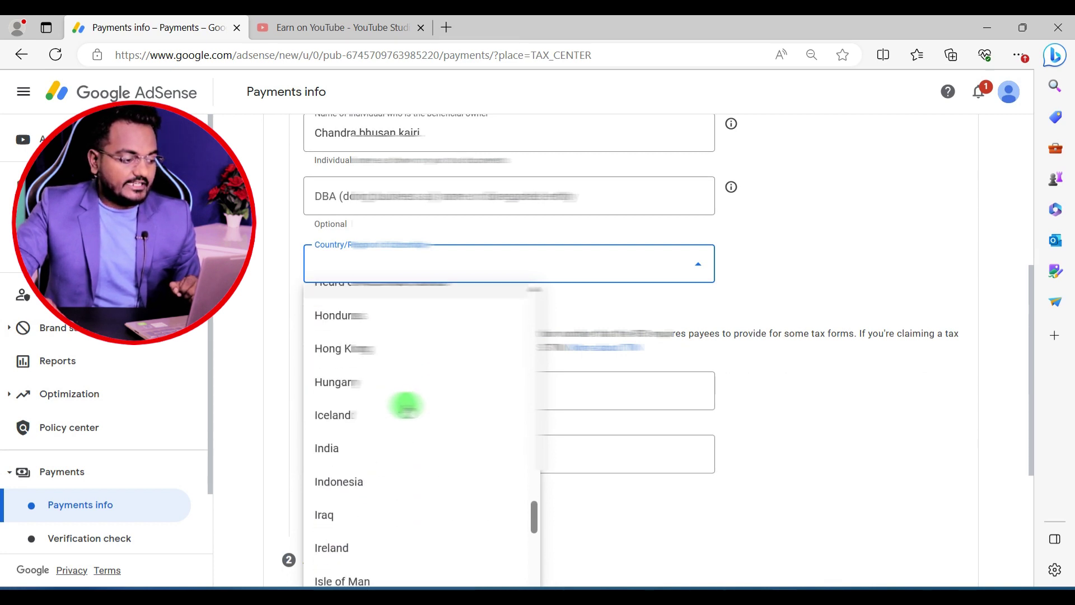
left_click(388, 345)
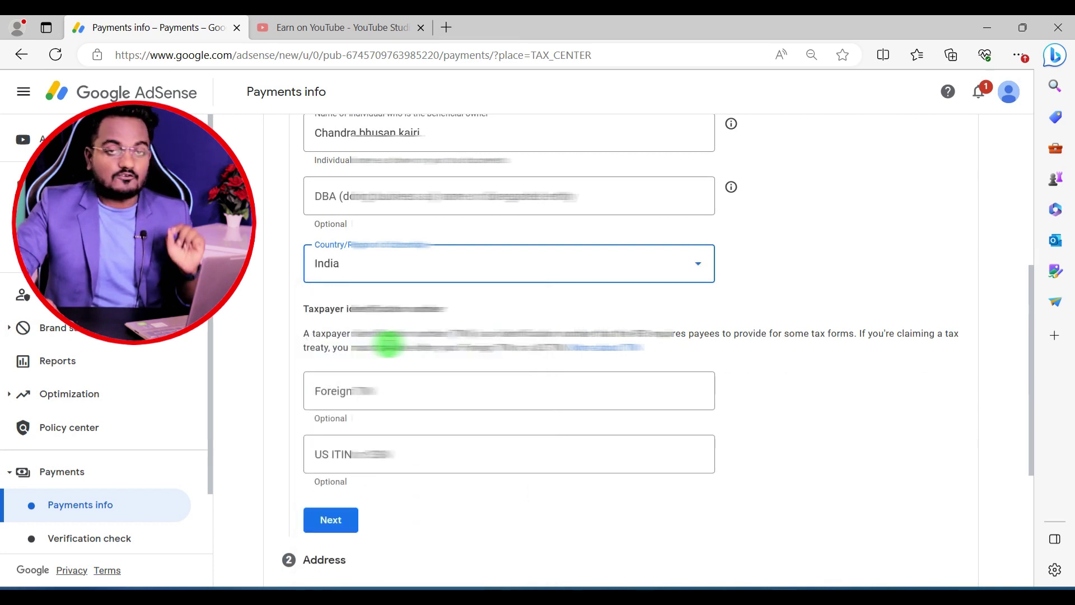
- Paste the taxpayer identification number as the Foreign TIN and continue to the Address section
scroll(385, 343, "down", 3)
scroll(410, 330, "up", 1)
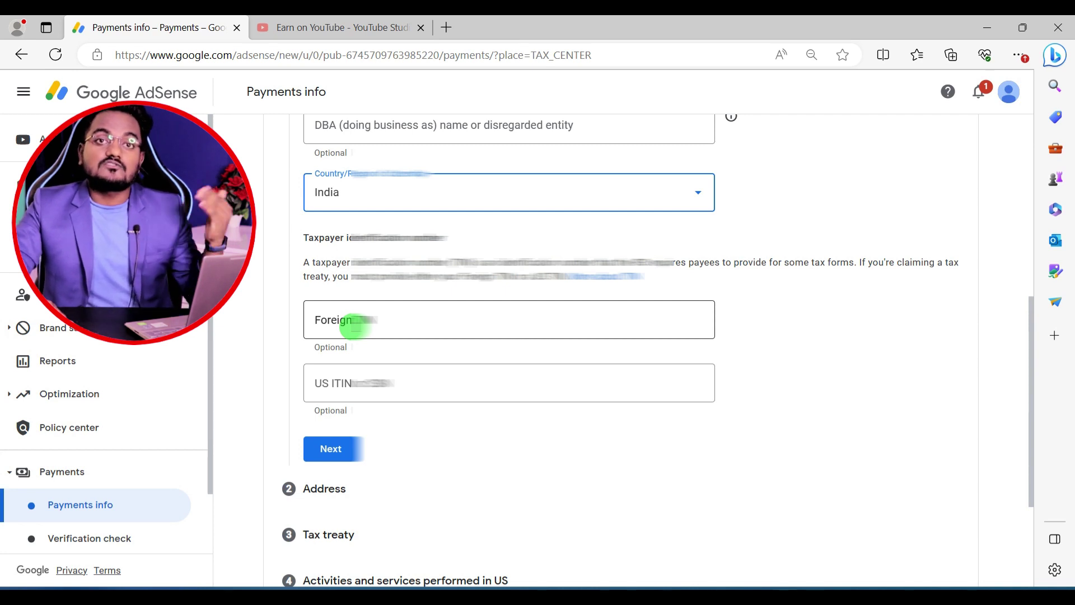
left_click(359, 319)
key("ctrl+v")
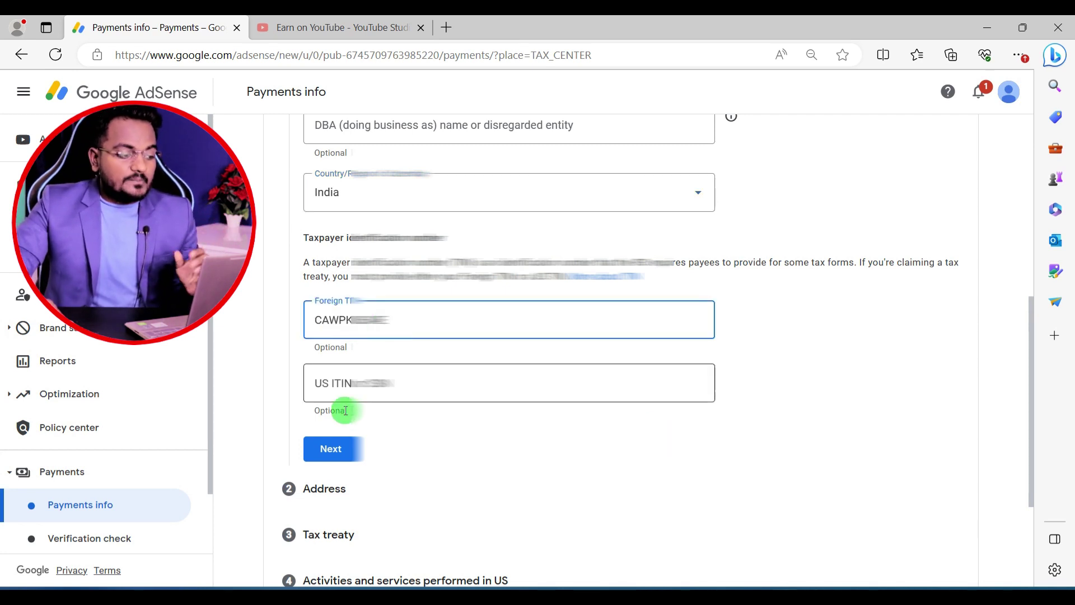
left_click(330, 448)
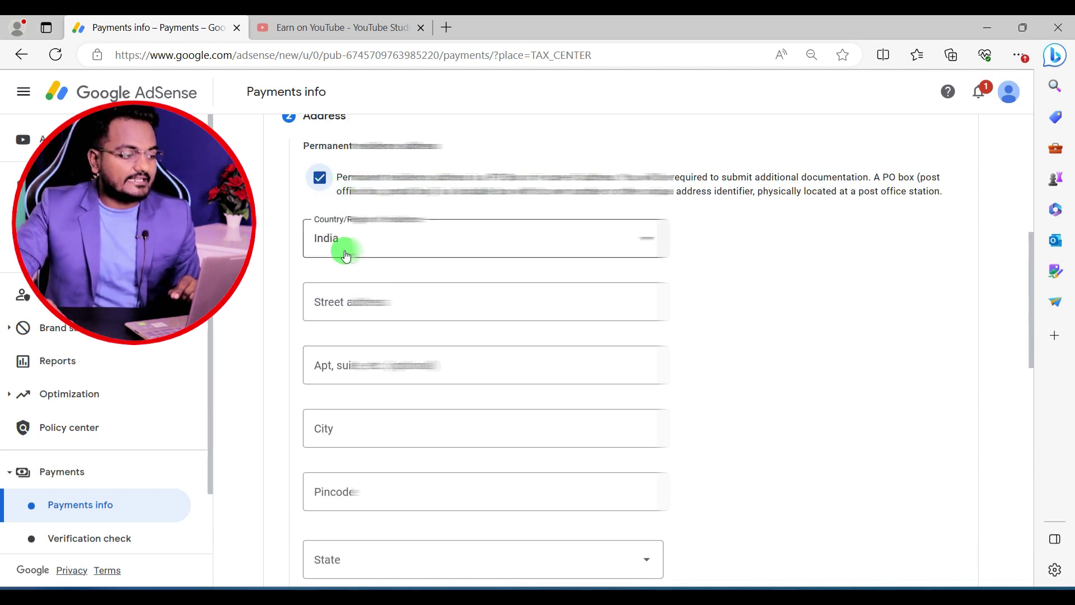
- Fill in the permanent residence address from the saved suggestion and clear the optional apartment or suite line
scroll(352, 246, "down", 1)
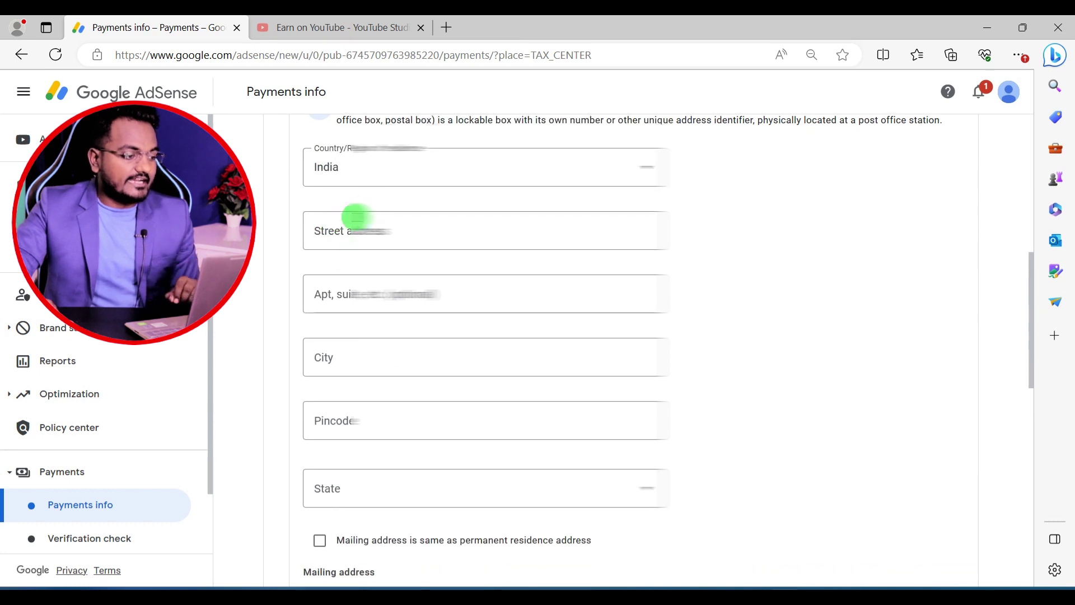
left_click(340, 231)
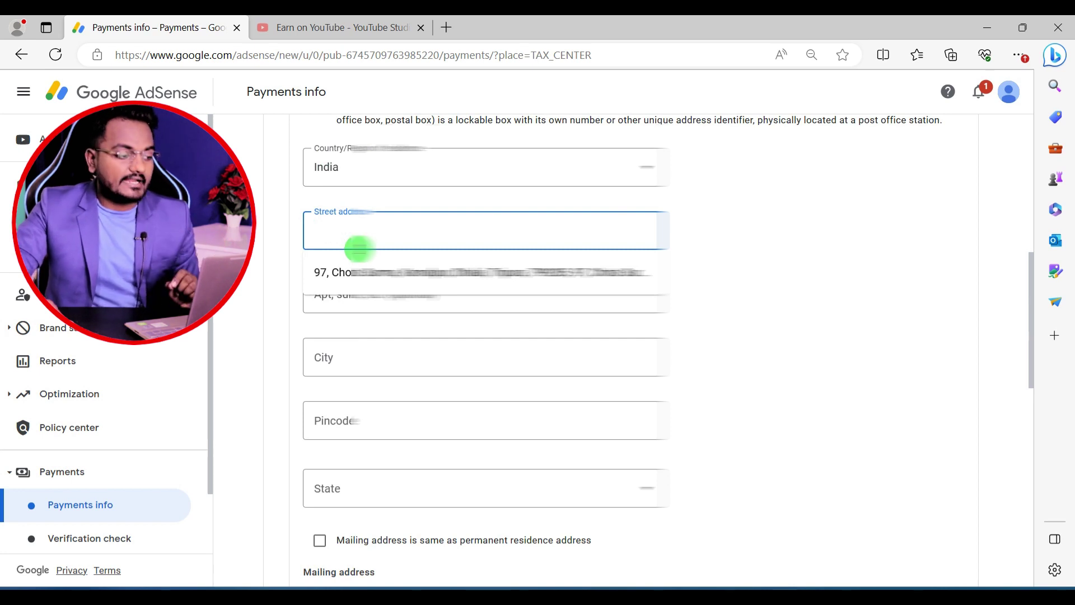
left_click(348, 272)
left_click_drag(578, 291, 287, 286)
key("BackSpace")
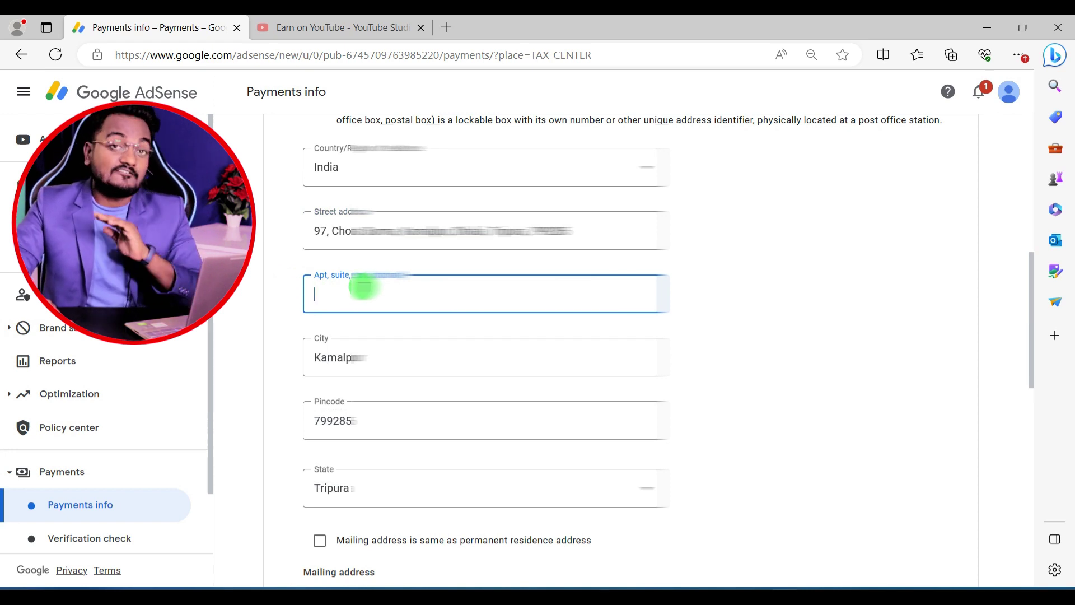
- Mark the mailing address as the same as the permanent residence address and continue to the Tax treaty section
scroll(363, 287, "down", 3)
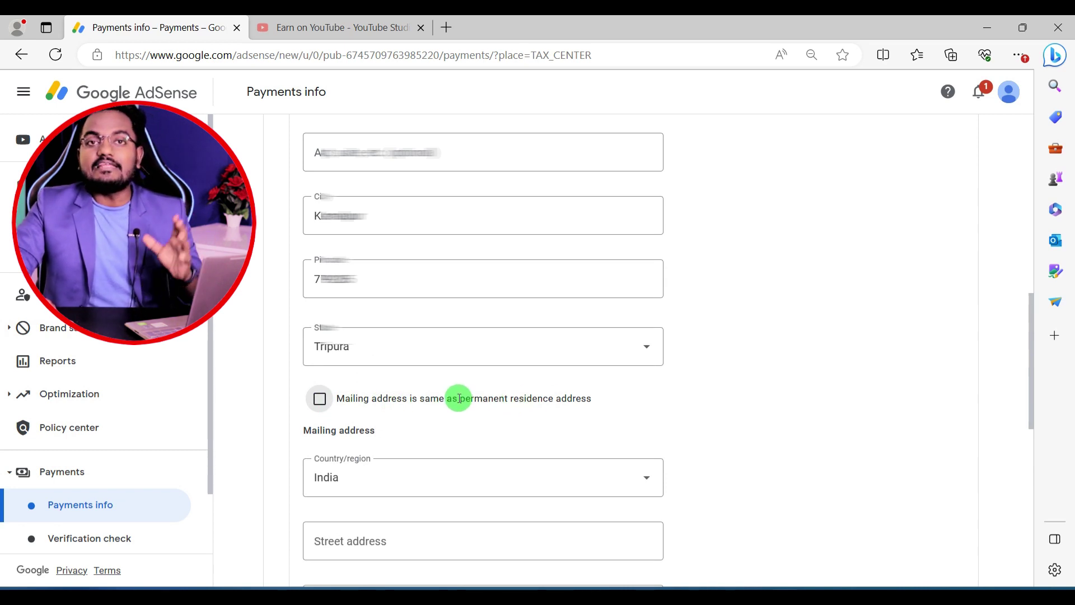
left_click(320, 399)
scroll(387, 408, "down", 1)
left_click(381, 381)
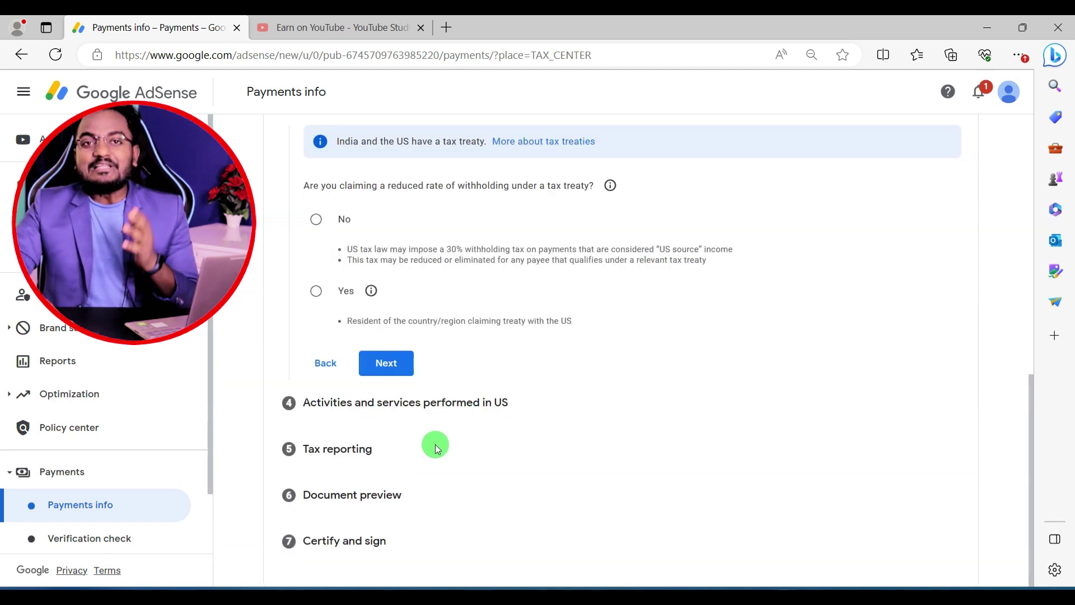
- Answer Yes to claiming a reduced rate of withholding under a tax treaty
scroll(436, 445, "up", 2)
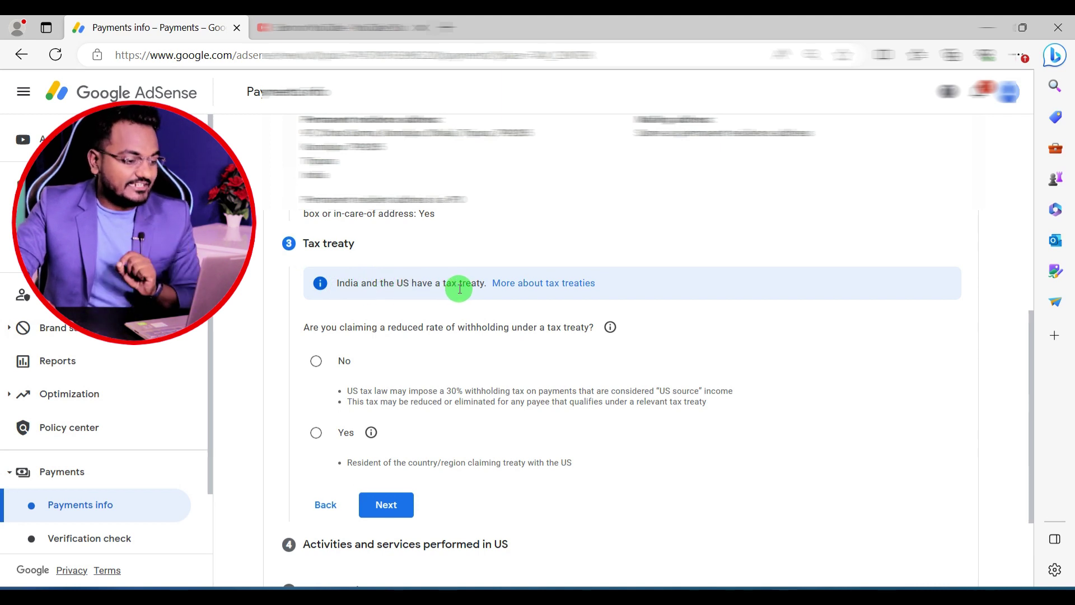
scroll(456, 289, "down", 1)
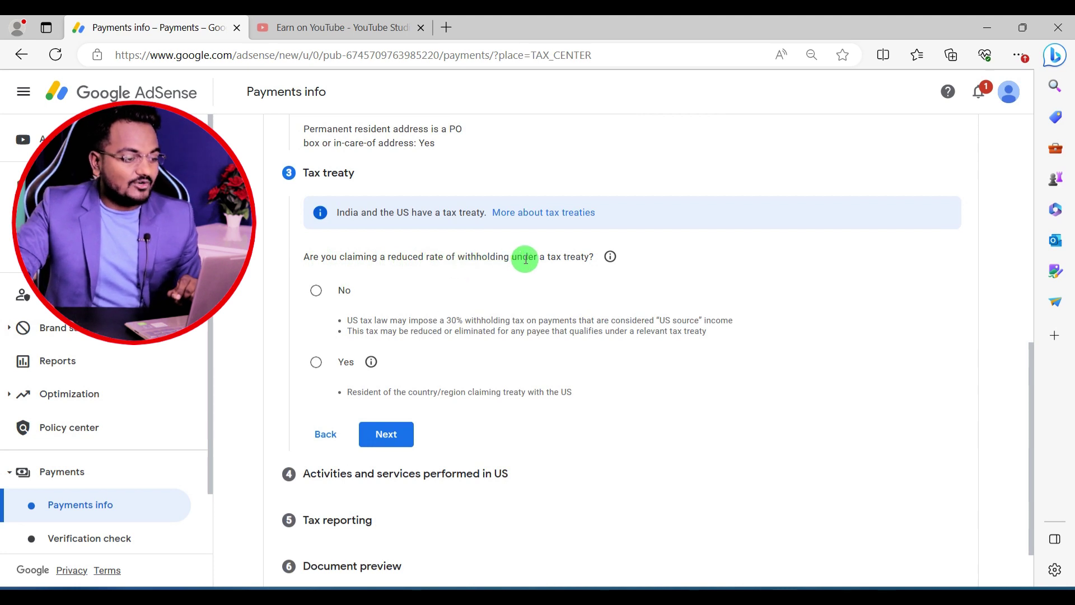
left_click(317, 368)
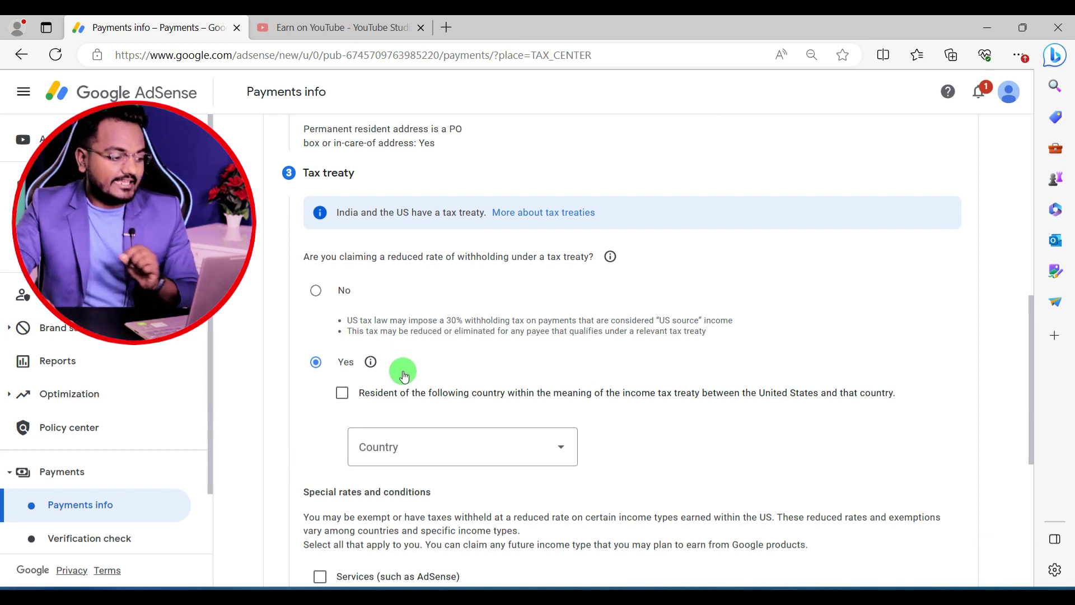
- Certify tax treaty residency and choose India as the treaty country
scroll(401, 369, "down", 1)
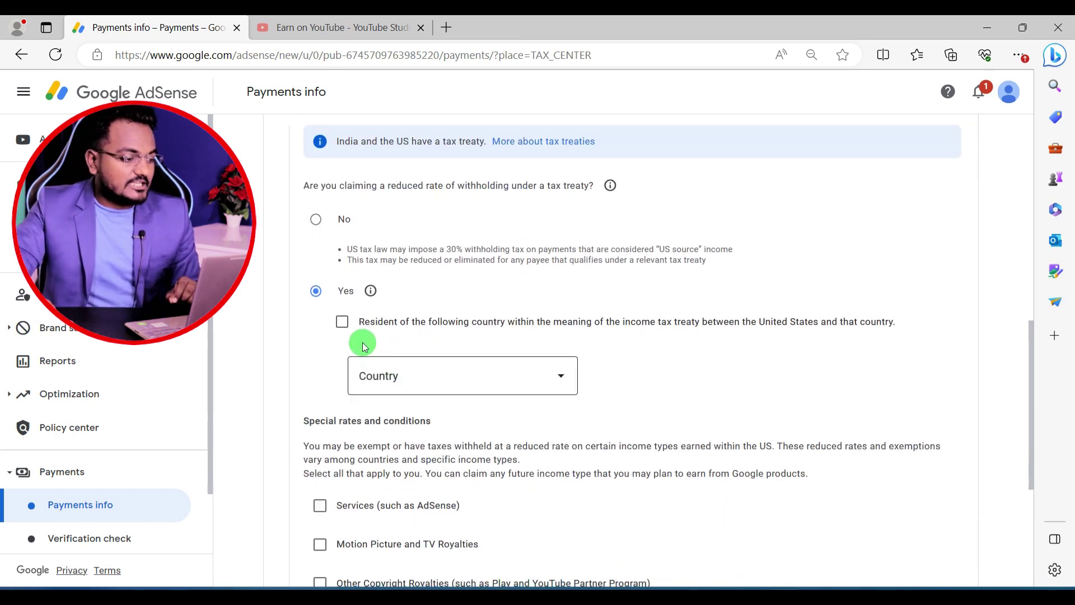
left_click(403, 384)
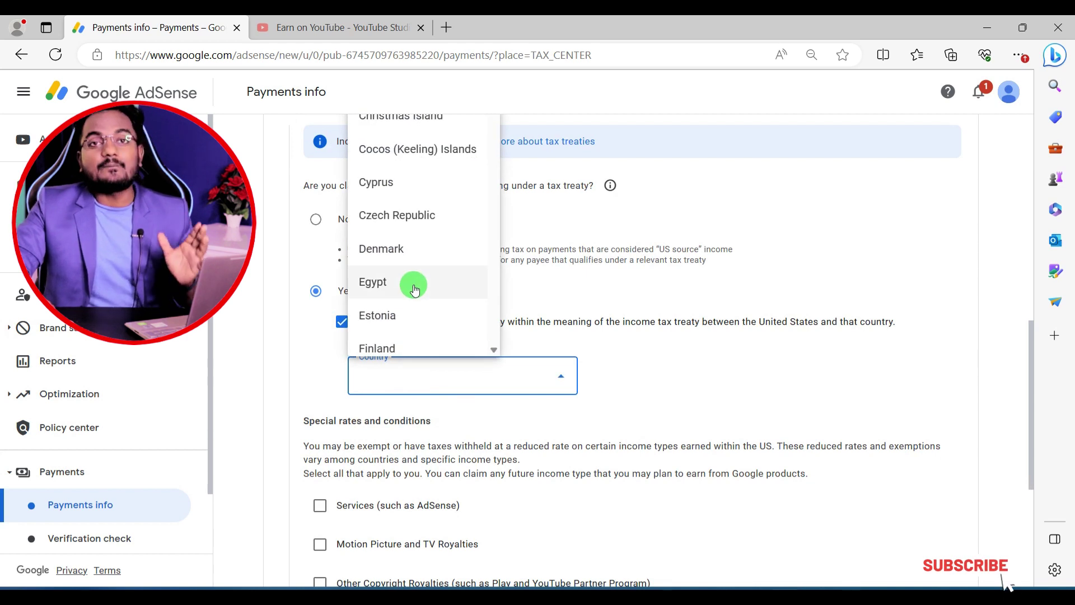
scroll(415, 290, "down", 7)
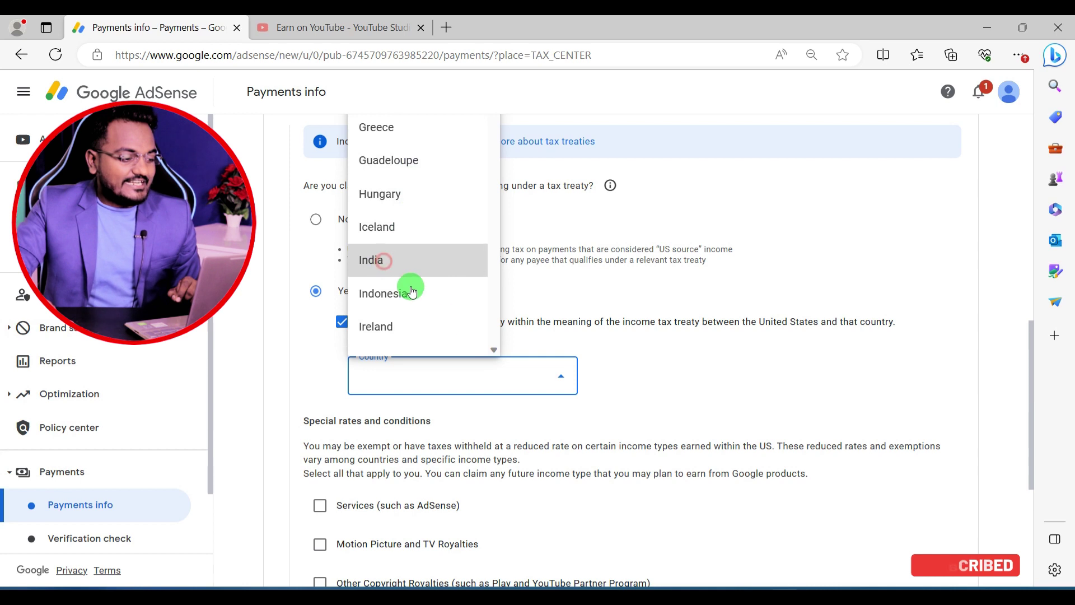
left_click(387, 263)
- Claim Services income under Article 7 and paragraph 1 at the 0% reduced treaty rate, and certify that the treaty terms are met
scroll(401, 375, "down", 3)
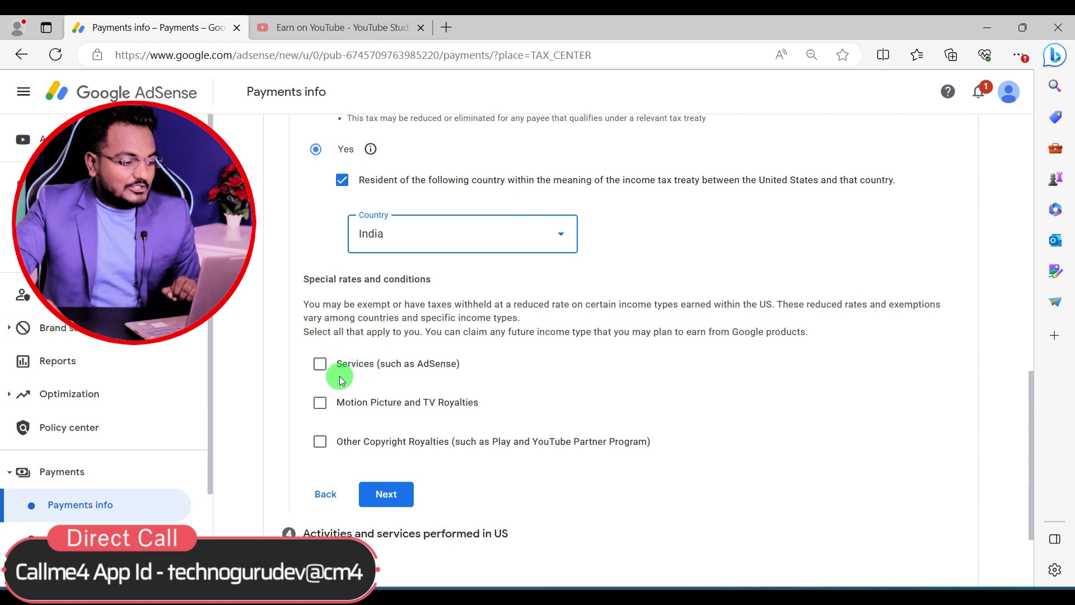
left_click(319, 364)
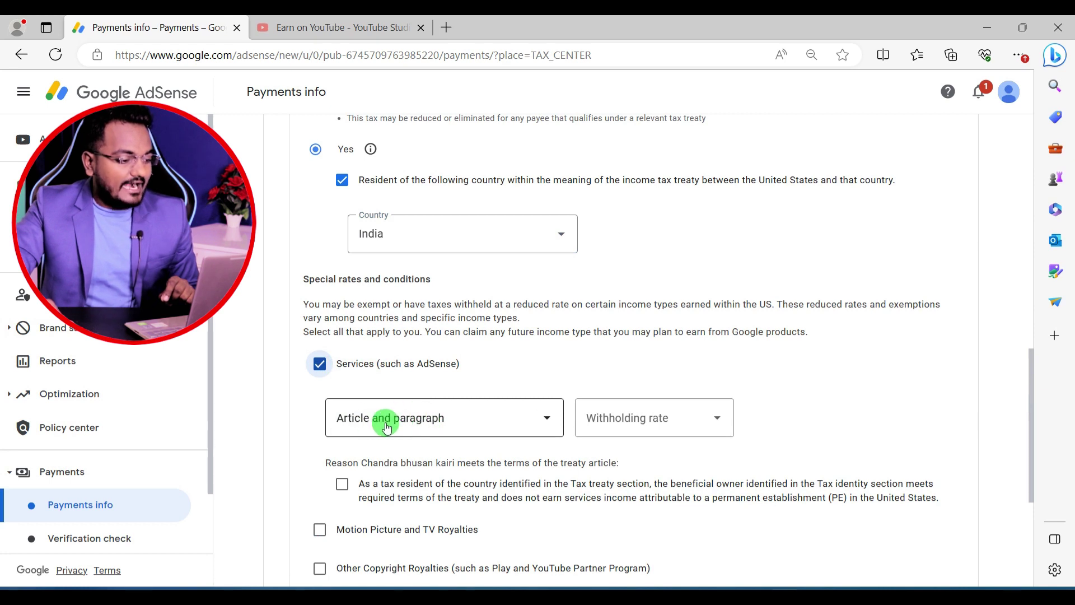
left_click(420, 419)
left_click(355, 469)
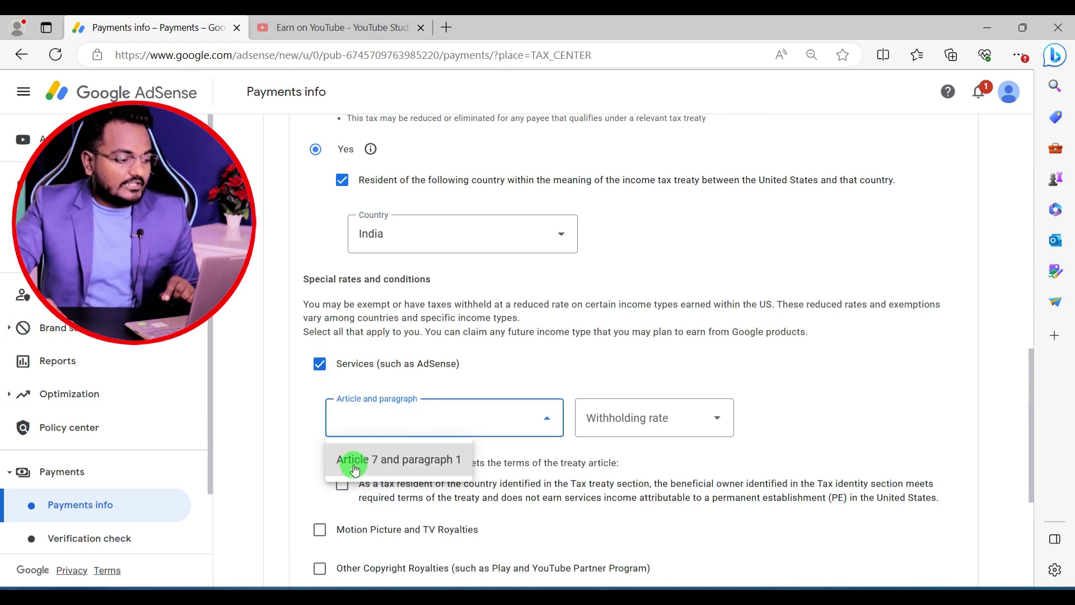
left_click(392, 460)
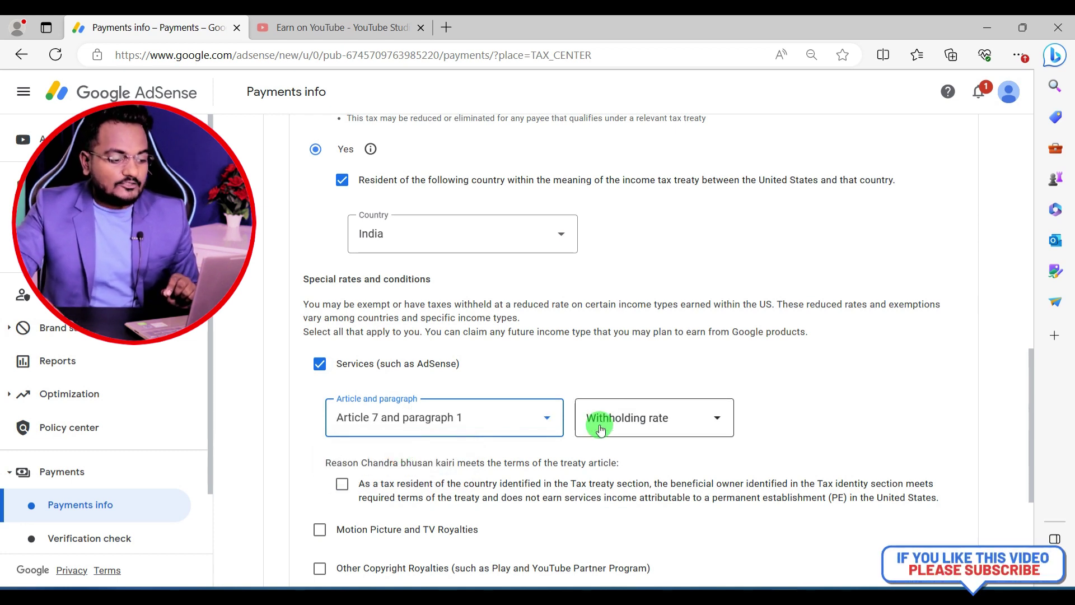
left_click(664, 427)
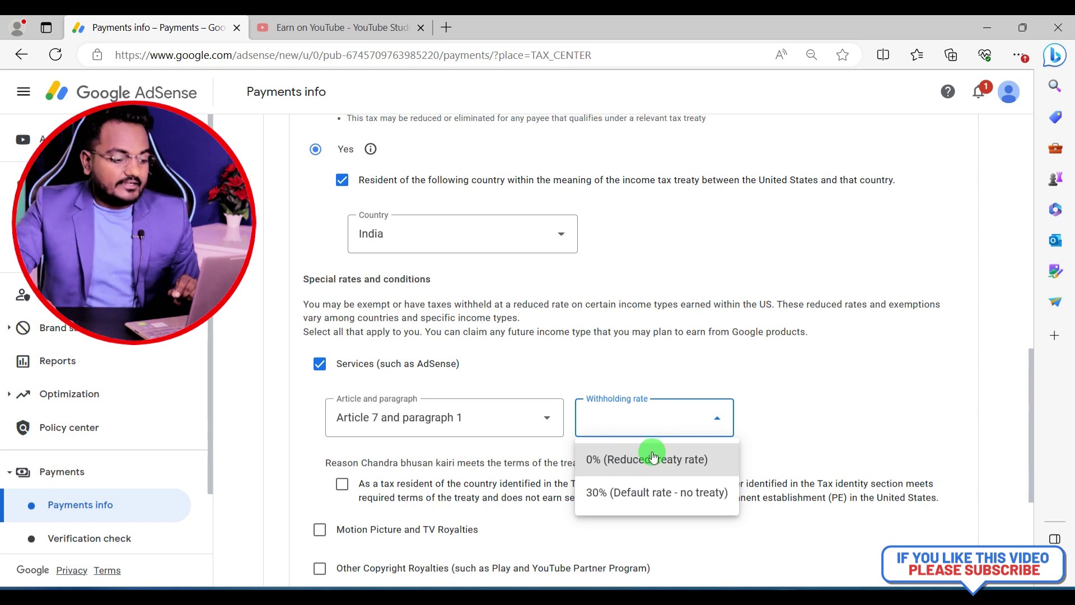
left_click(635, 468)
scroll(498, 468, "down", 1)
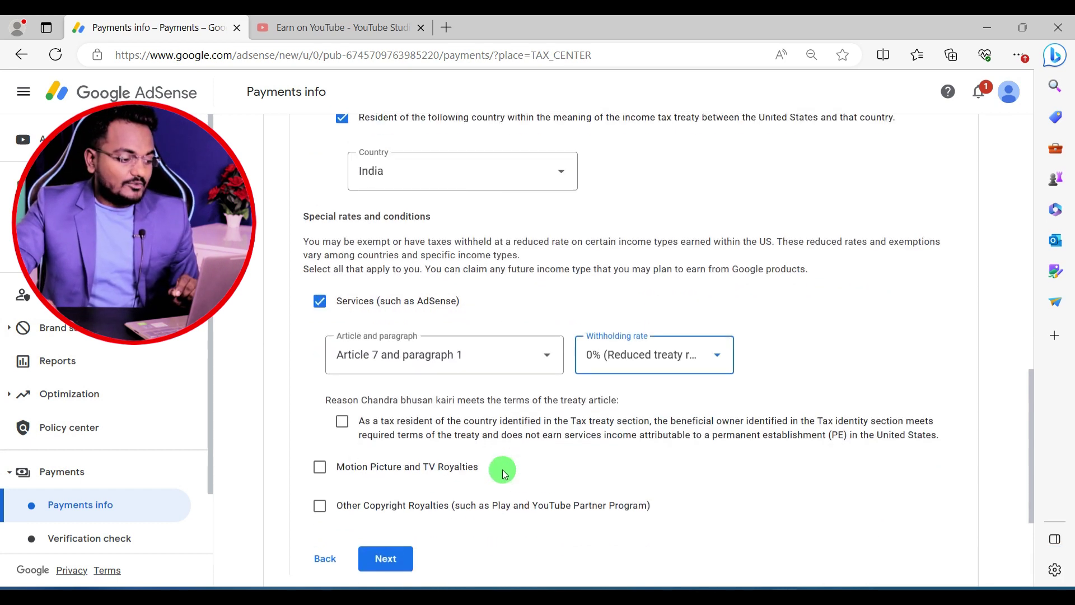
left_click(341, 416)
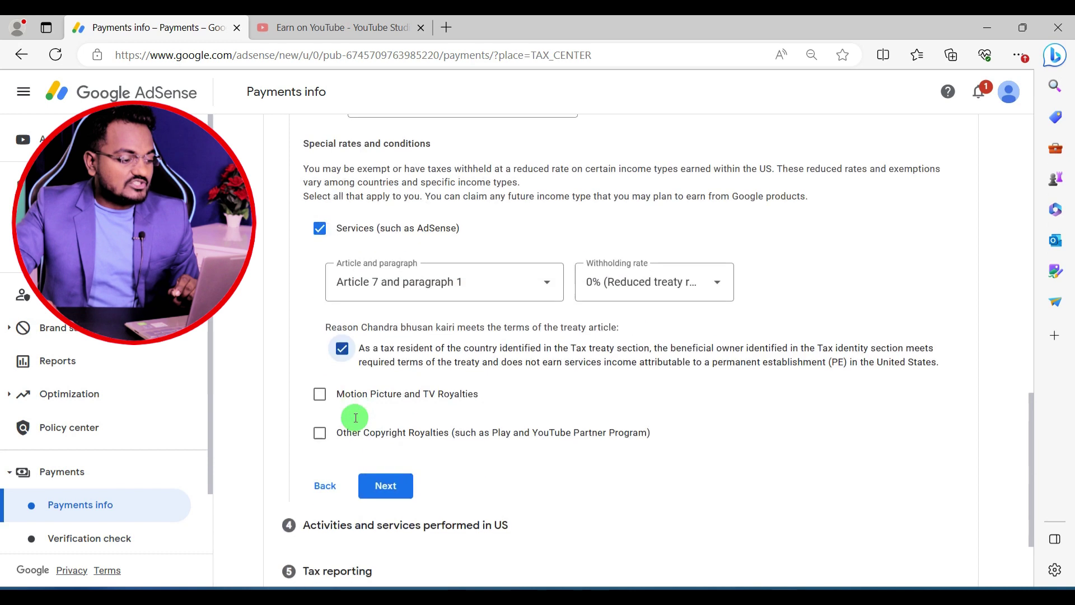
- Claim Motion Picture and TV Royalties under Article 12 and paragraph 2A II at the 15% reduced treaty rate, certifying the treaty terms
scroll(384, 386, "down", 1)
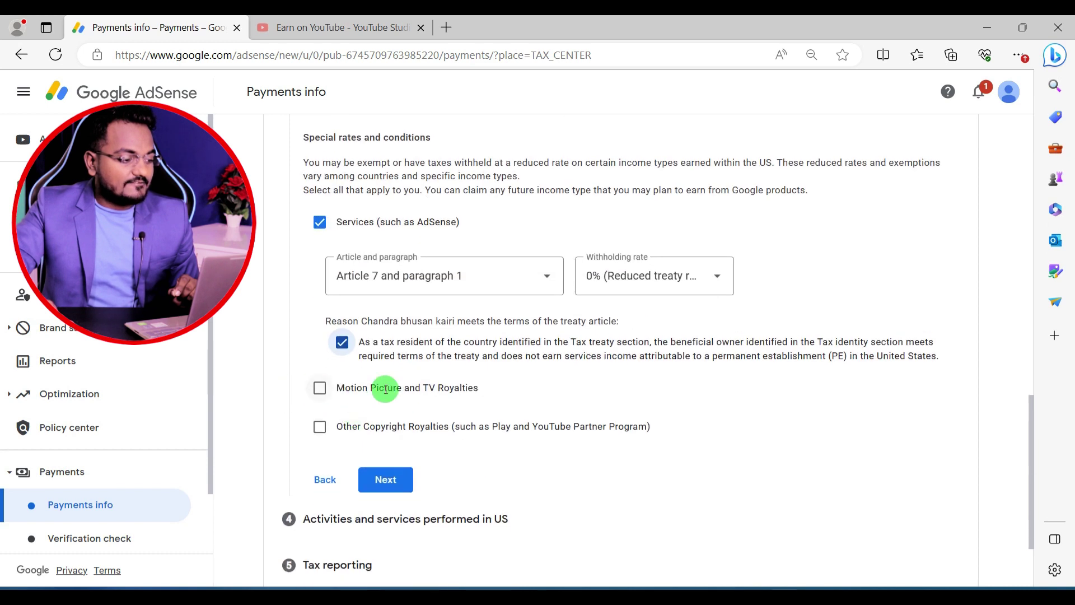
left_click(320, 389)
scroll(392, 381, "down", 1)
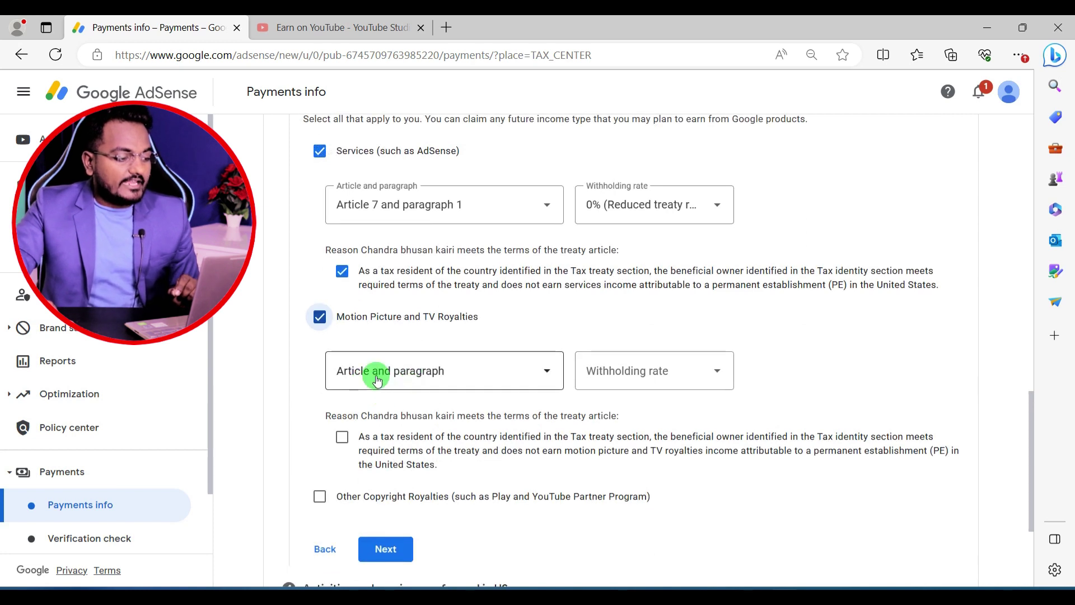
left_click(407, 372)
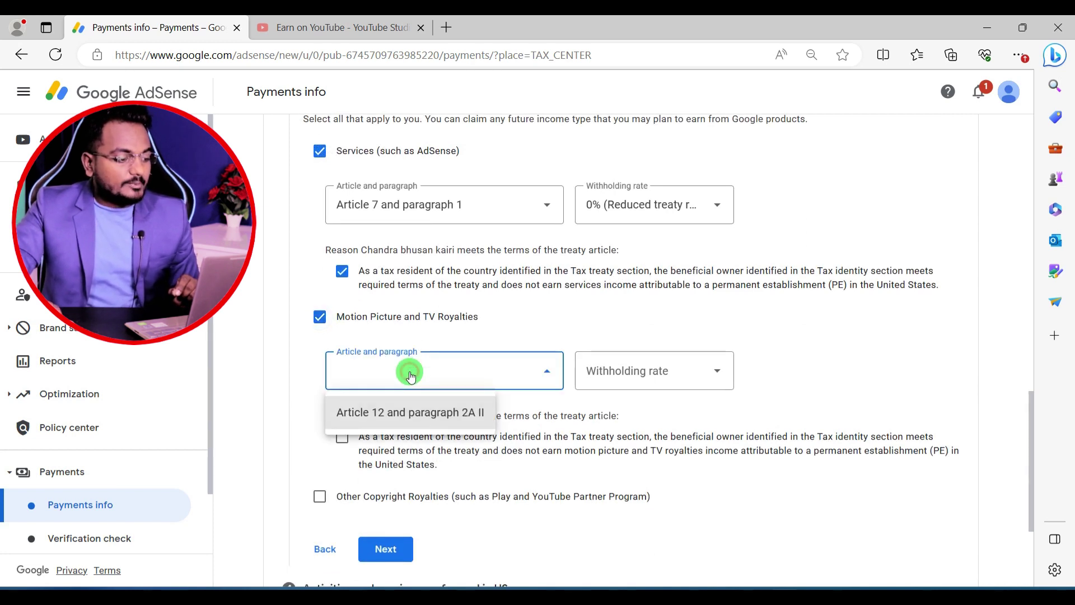
left_click(421, 415)
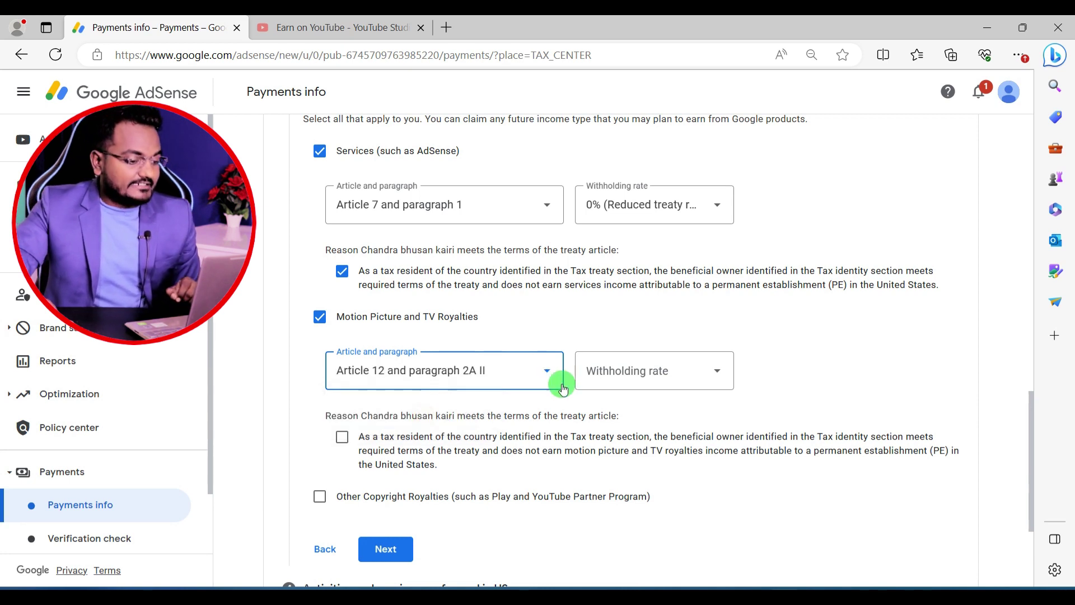
left_click(628, 385)
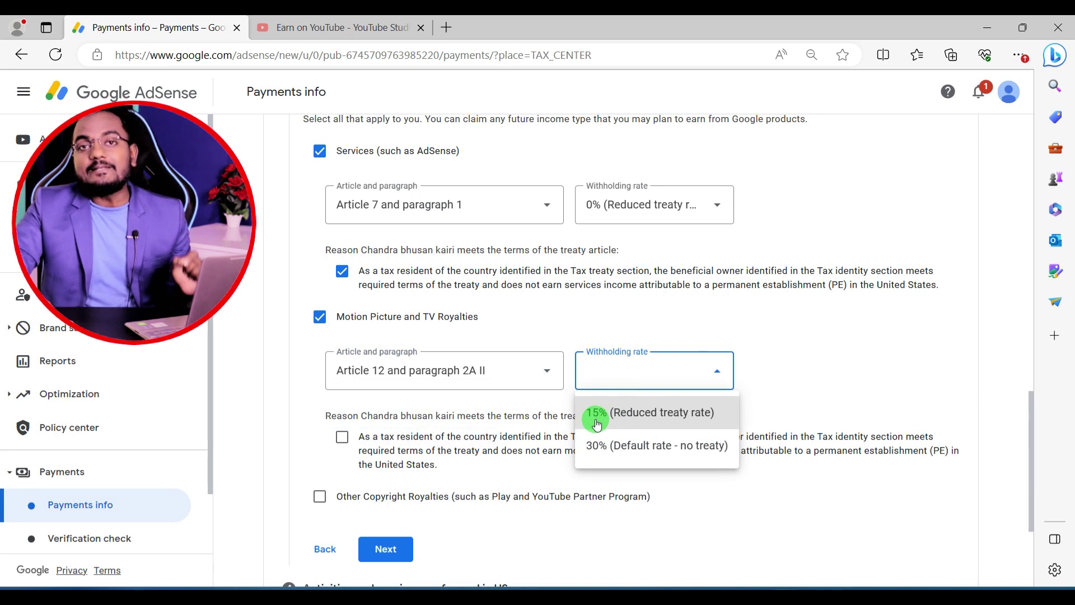
left_click(693, 417)
left_click(343, 438)
- Claim Other Copyright Royalties under Article 12 and paragraph 2A II at 15%, certify the treaty terms and continue to the activities section
scroll(336, 439, "down", 1)
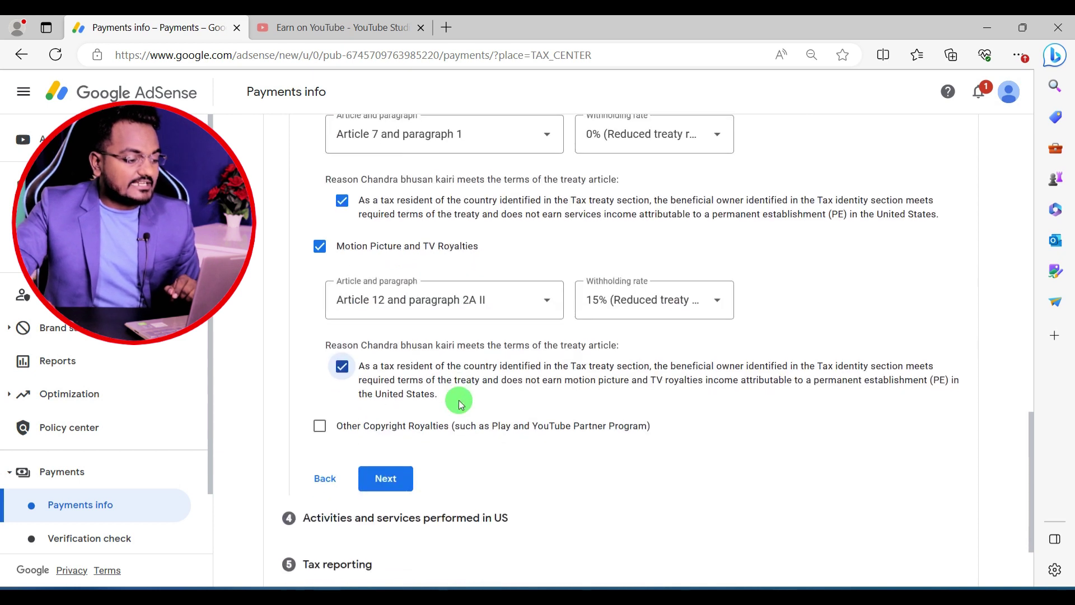
left_click(320, 430)
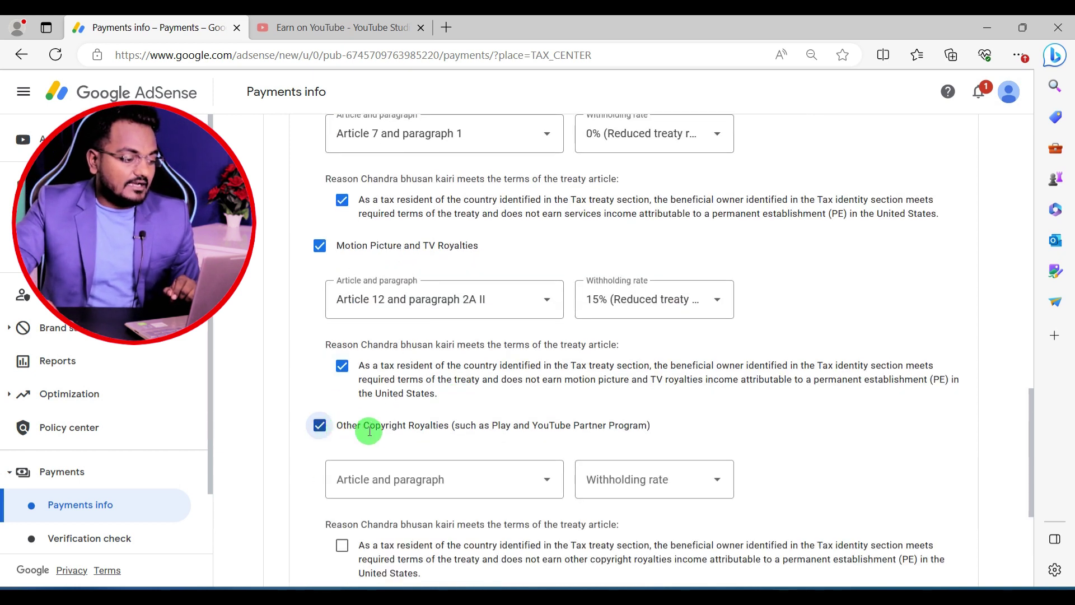
left_click(393, 482)
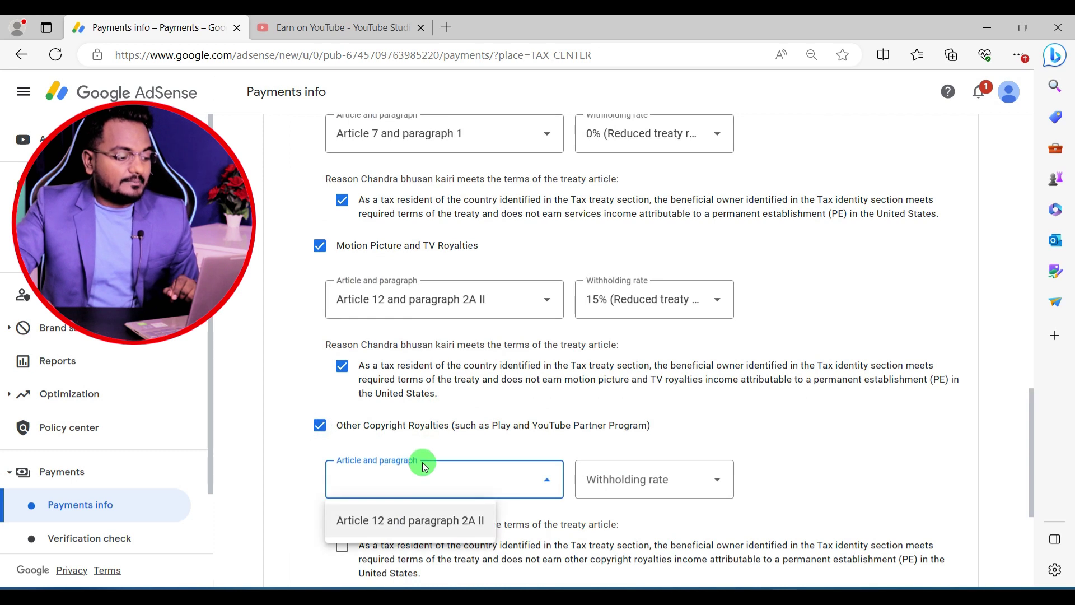
scroll(386, 479, "down", 1)
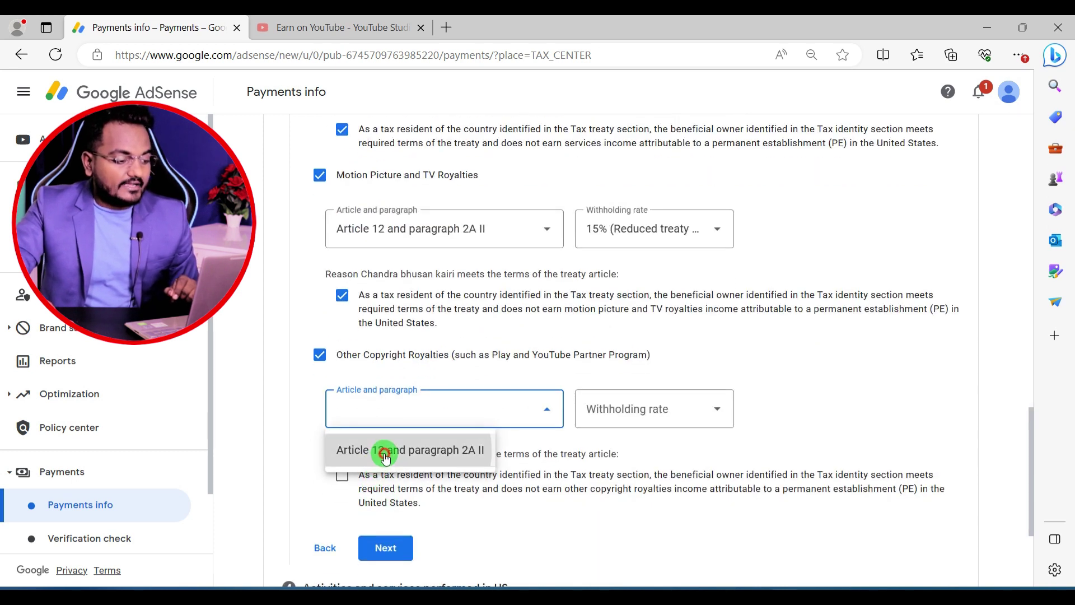
left_click(385, 456)
left_click(610, 414)
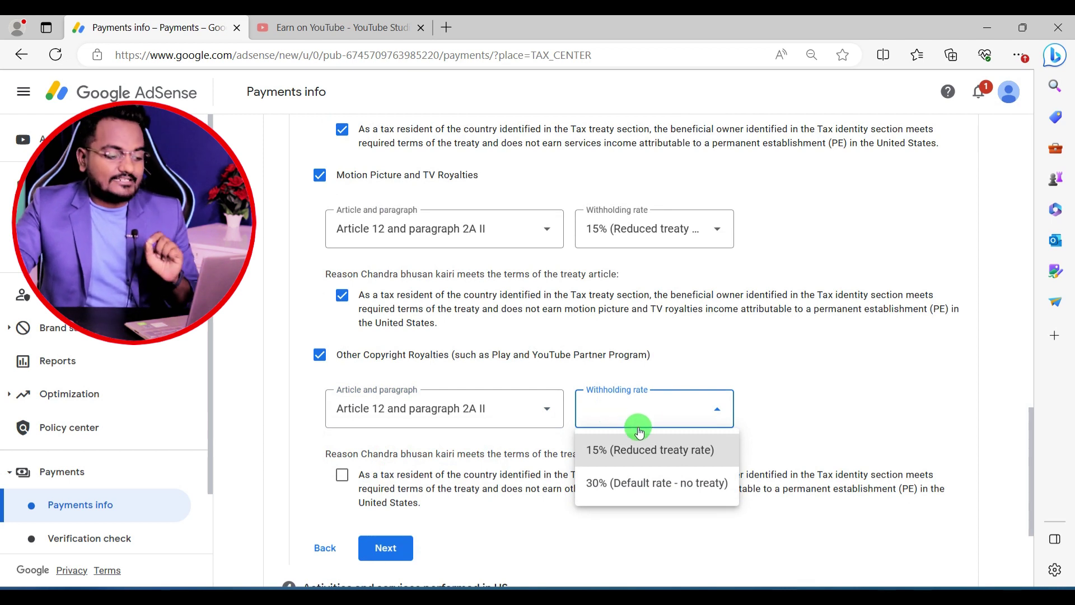
left_click(619, 448)
scroll(392, 437, "down", 1)
left_click(343, 403)
left_click(396, 478)
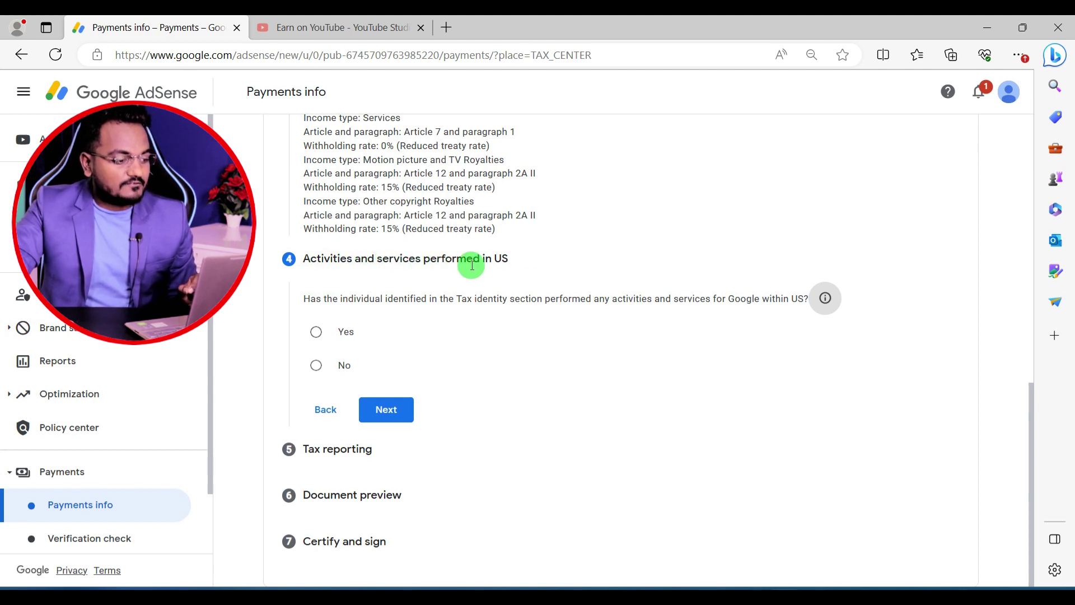
- Answer No to activities and services performed in the US, certify this and continue to the Tax reporting section
left_click(315, 365)
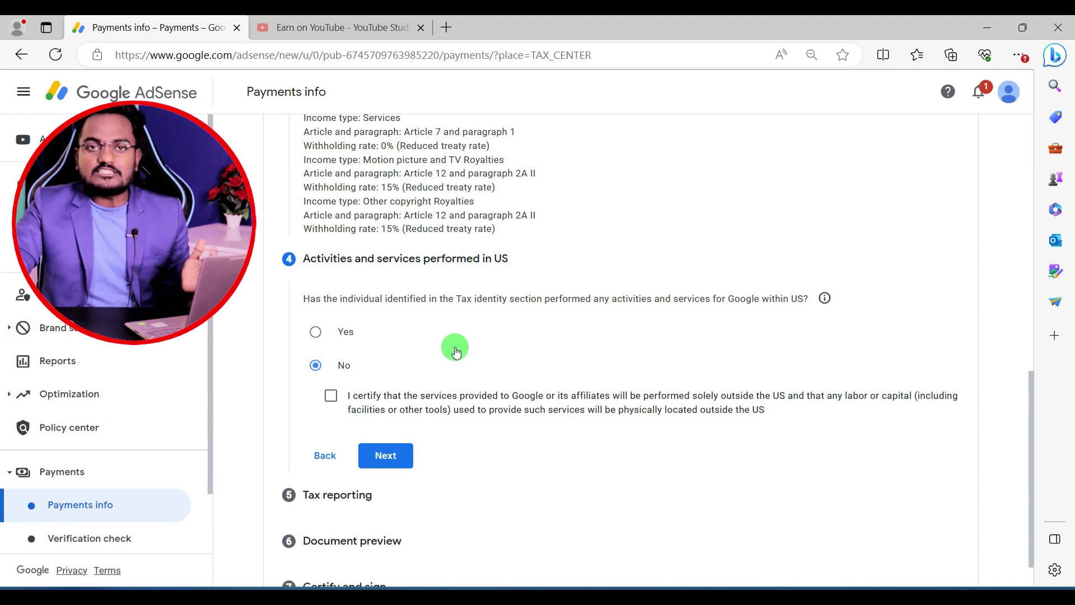
left_click(333, 398)
left_click(384, 464)
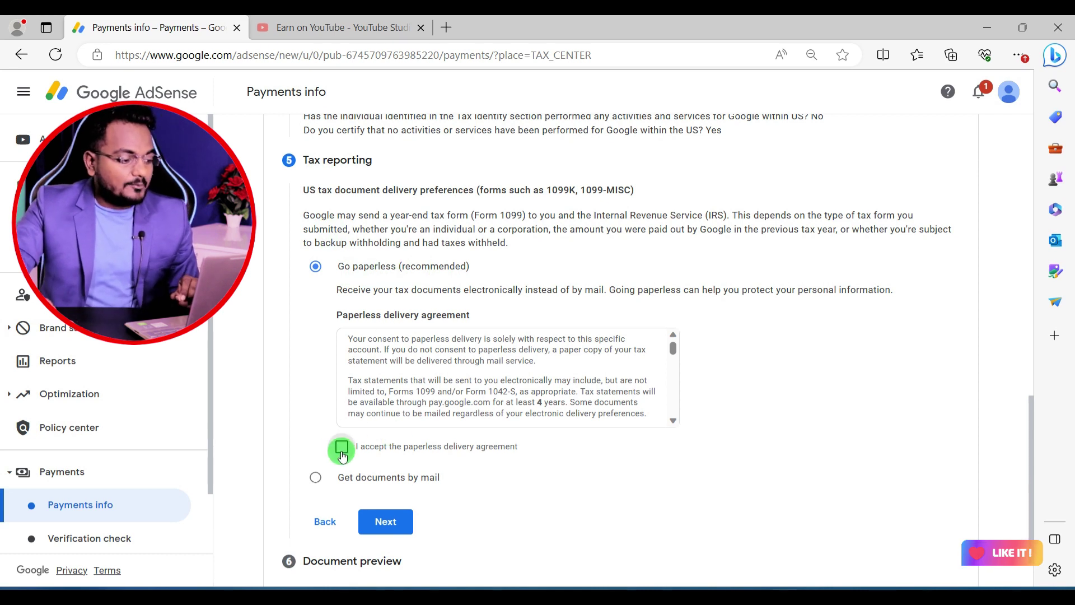
- Continue with paperless tax document delivery, and confirm the generated tax documents as reviewed to reach the Certify and sign section
left_click(387, 525)
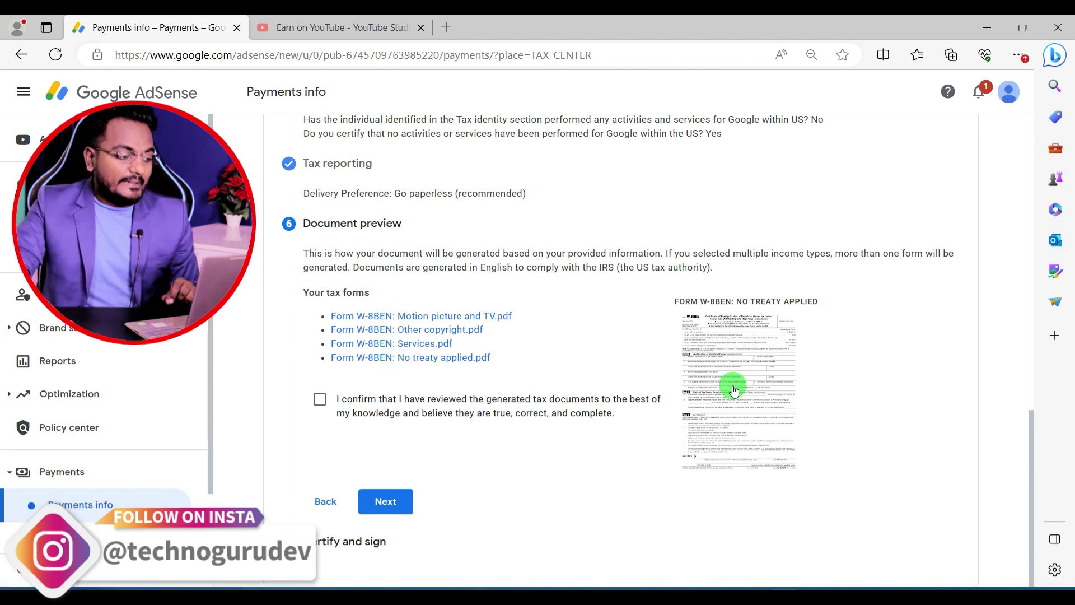
left_click(320, 400)
left_click(385, 507)
- Review the completed form sections, the tax form certification and the unchanged status affidavit
scroll(384, 510, "up", 10)
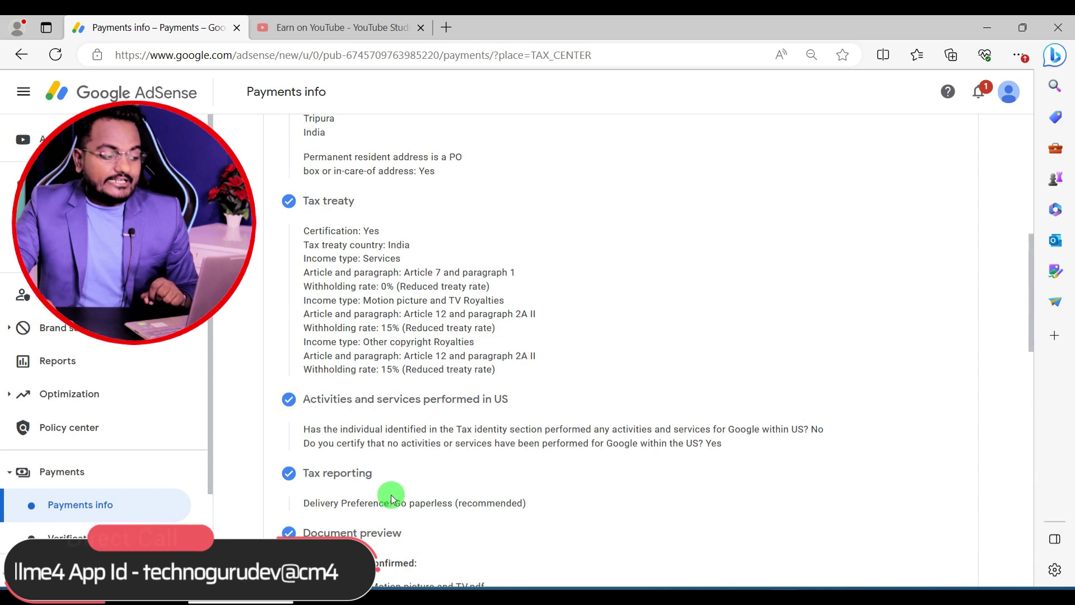
scroll(432, 465, "down", 1)
scroll(432, 468, "down", 6)
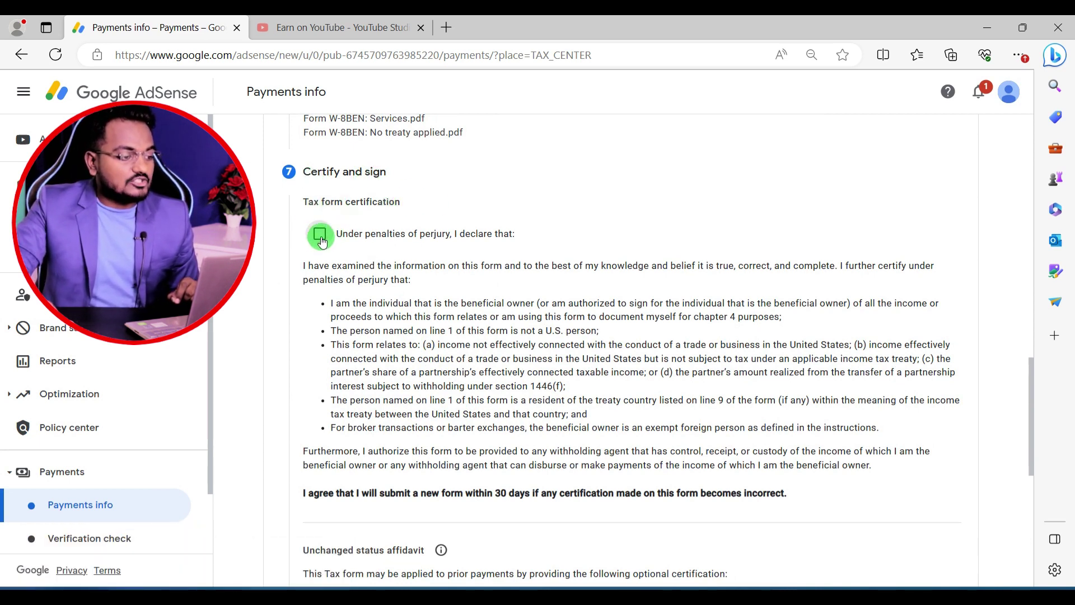
scroll(352, 252, "down", 2)
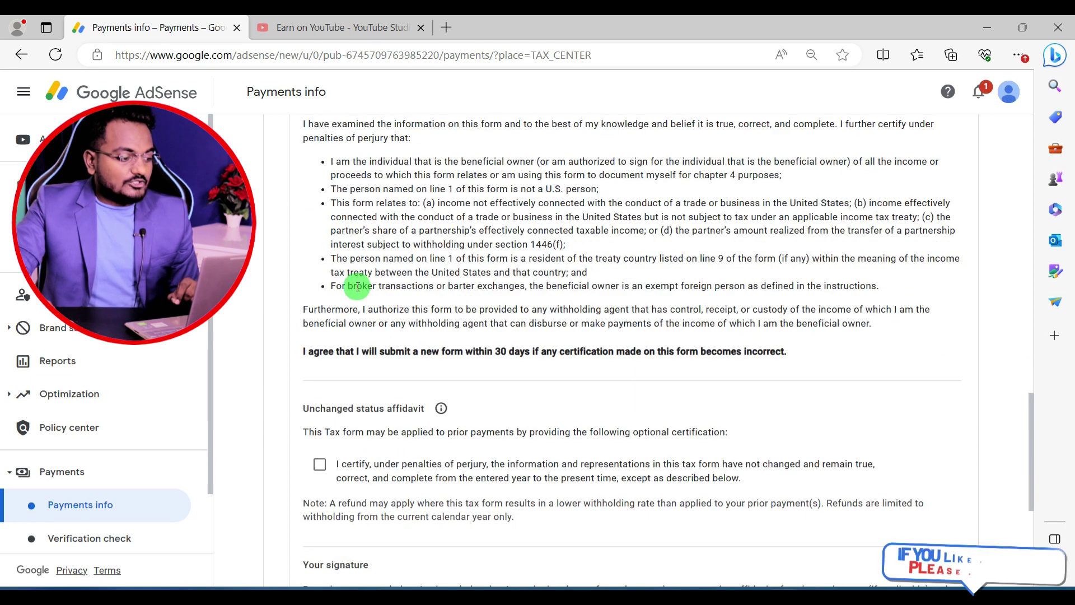
scroll(358, 315, "down", 1)
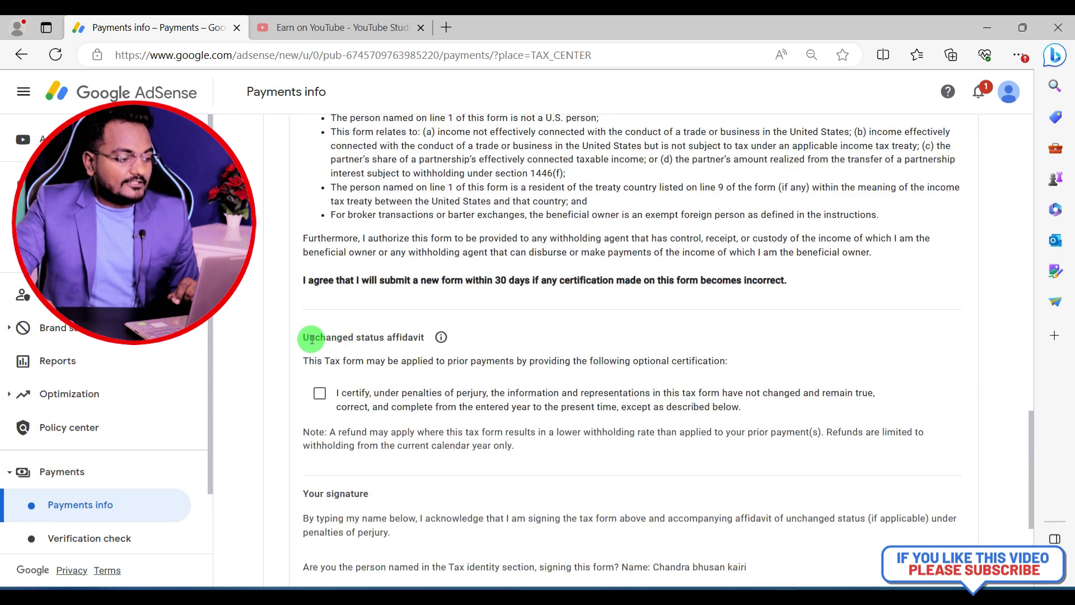
scroll(309, 311, "down", 1)
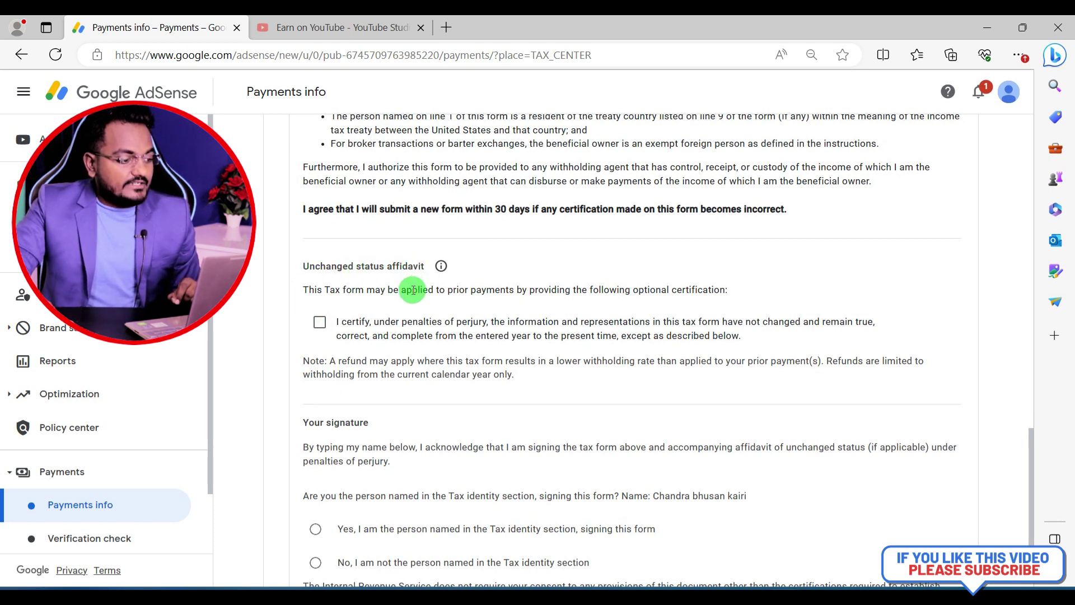
scroll(412, 290, "down", 1)
- Certify the unchanged status affidavit with 2023 as the year, leave the optional change description empty and go to the signature section
left_click(319, 251)
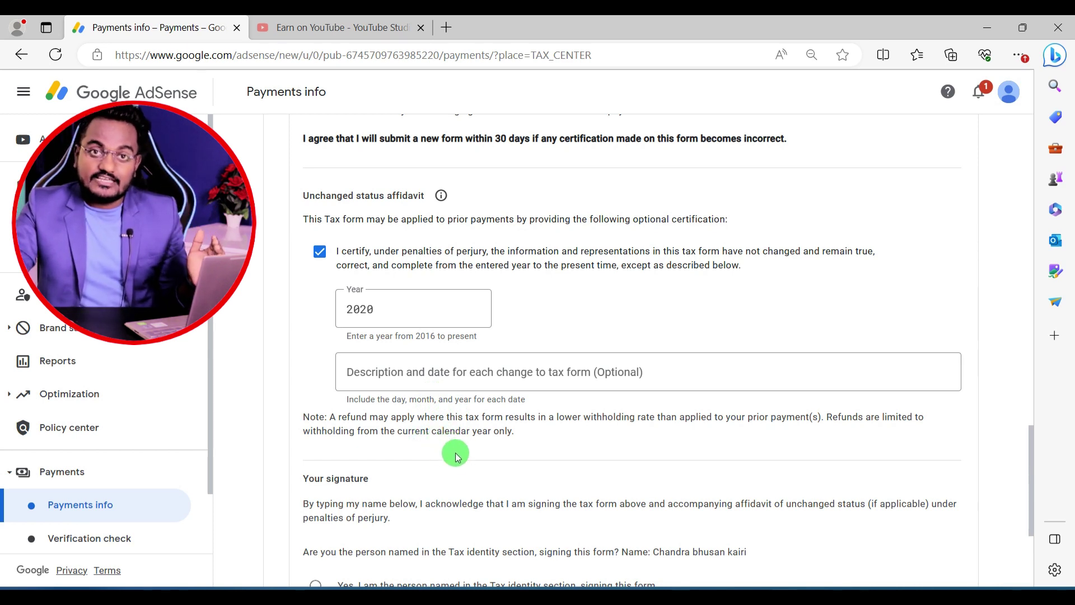
left_click_drag(420, 309, 283, 315)
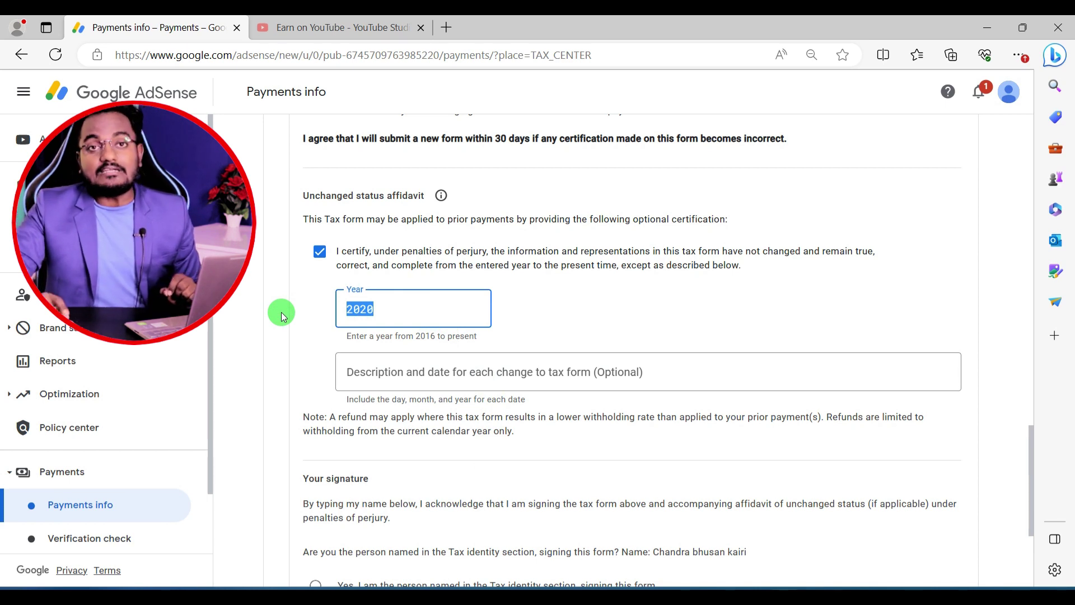
type("2023")
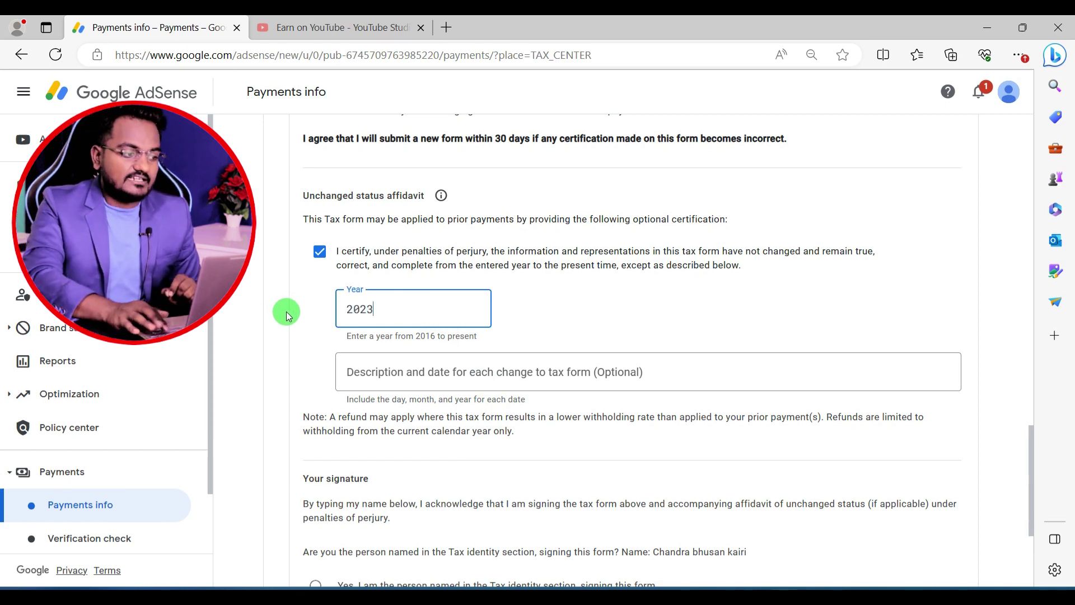
key("Tab")
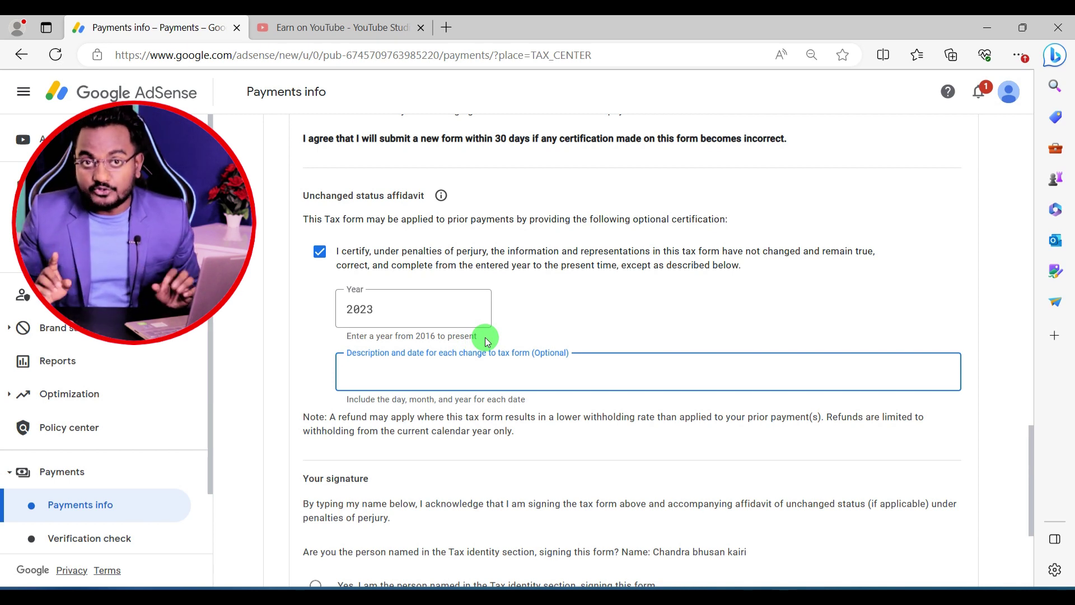
left_click(389, 311)
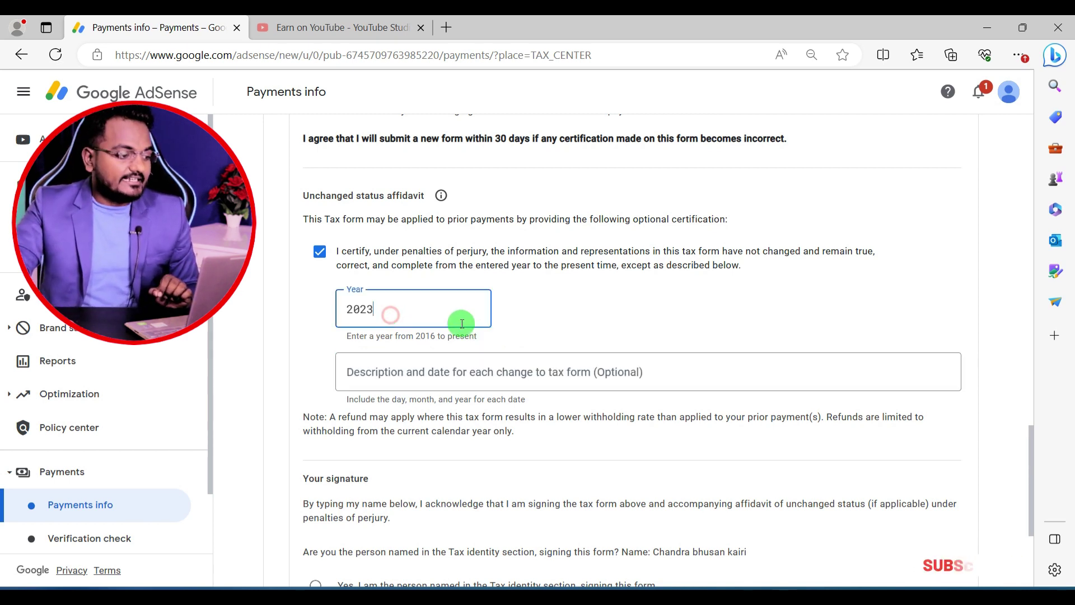
scroll(476, 380, "down", 1)
scroll(478, 392, "down", 5)
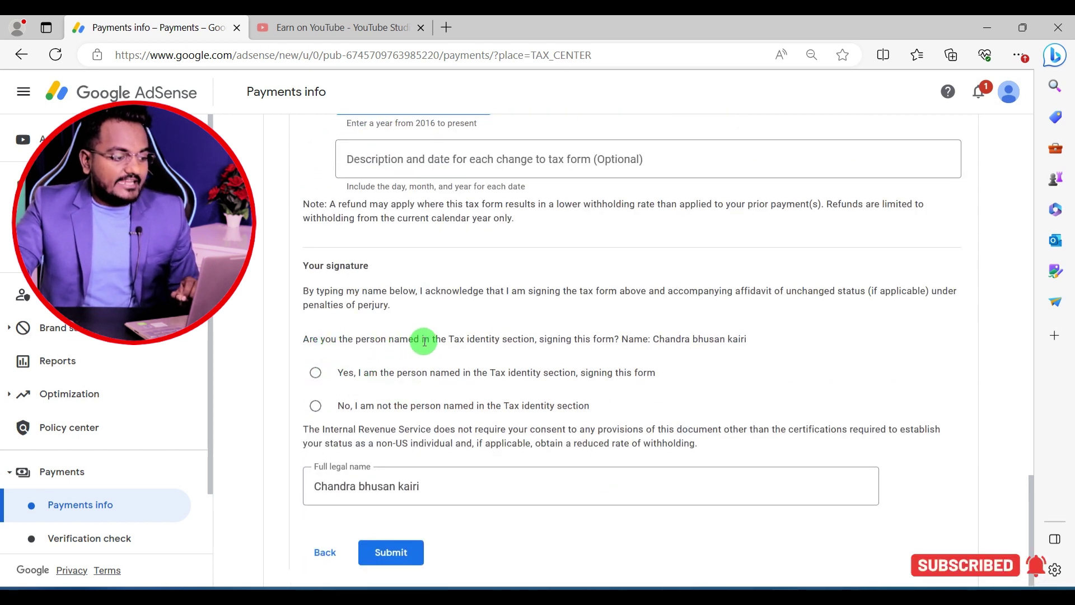
- Confirm that the signer is the person named in the Tax identity section and submit the signed tax form
left_click(315, 374)
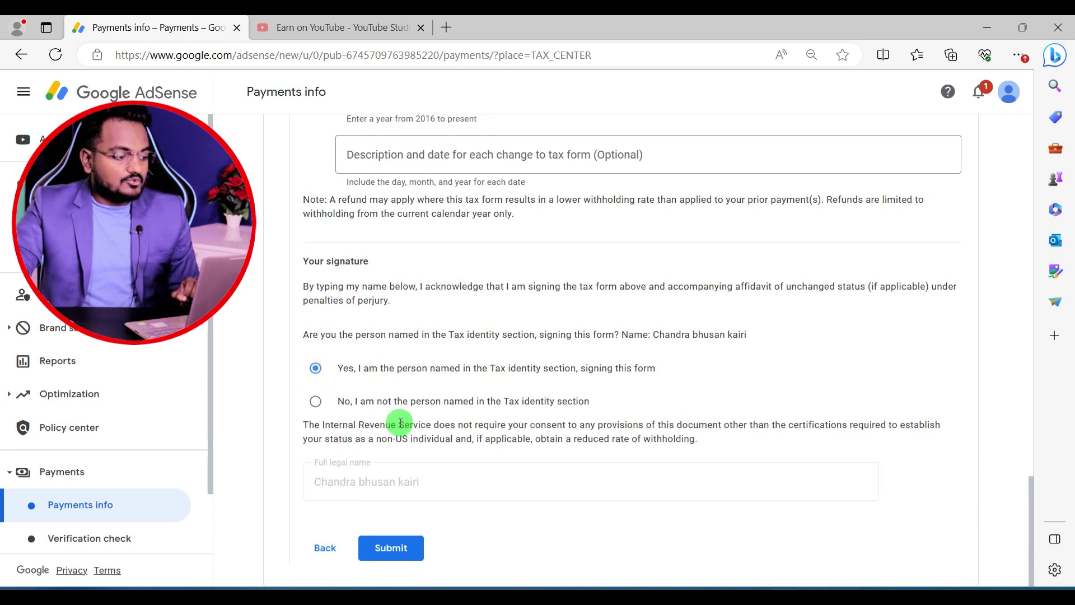
scroll(351, 424, "up", 2)
scroll(377, 420, "down", 2)
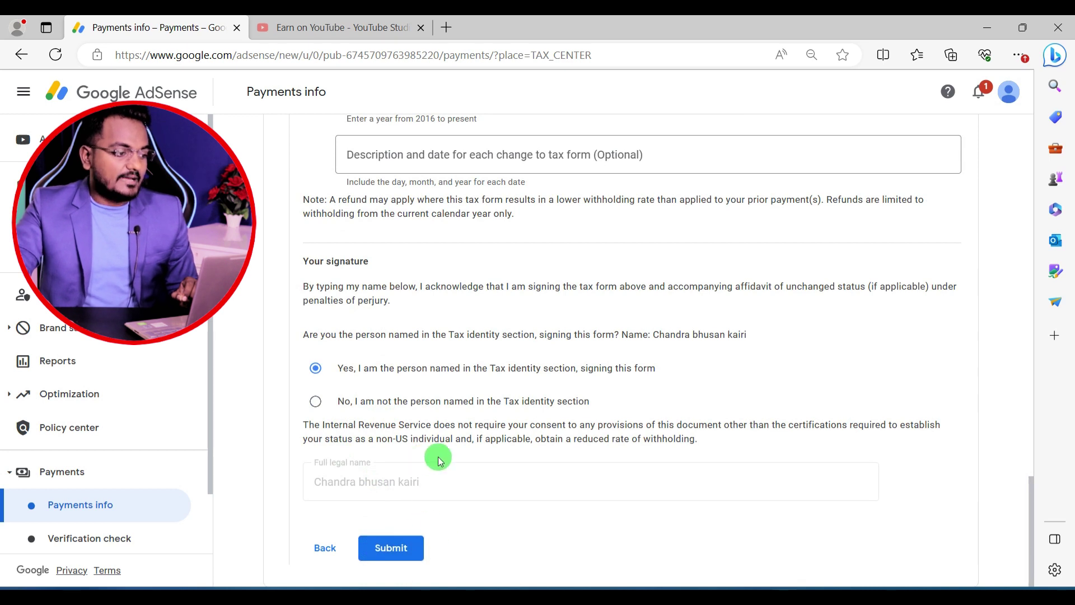
left_click(389, 547)
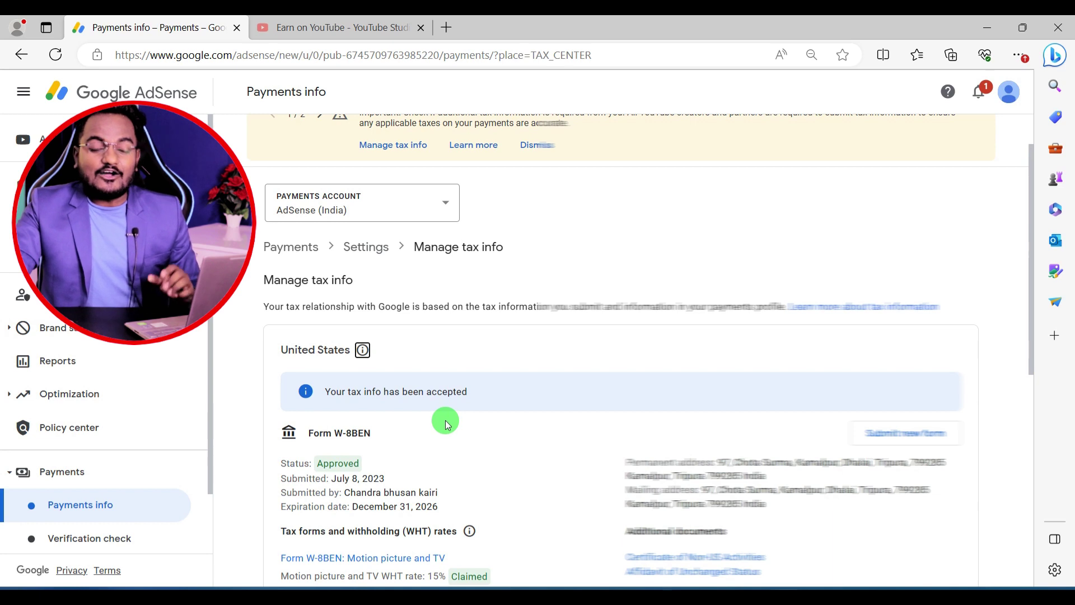
- Review the submitted W-8BEN form's status, the explanation of withholding rates and the claimed rates under United States tax info
scroll(446, 420, "down", 3)
mouse_move(470, 392)
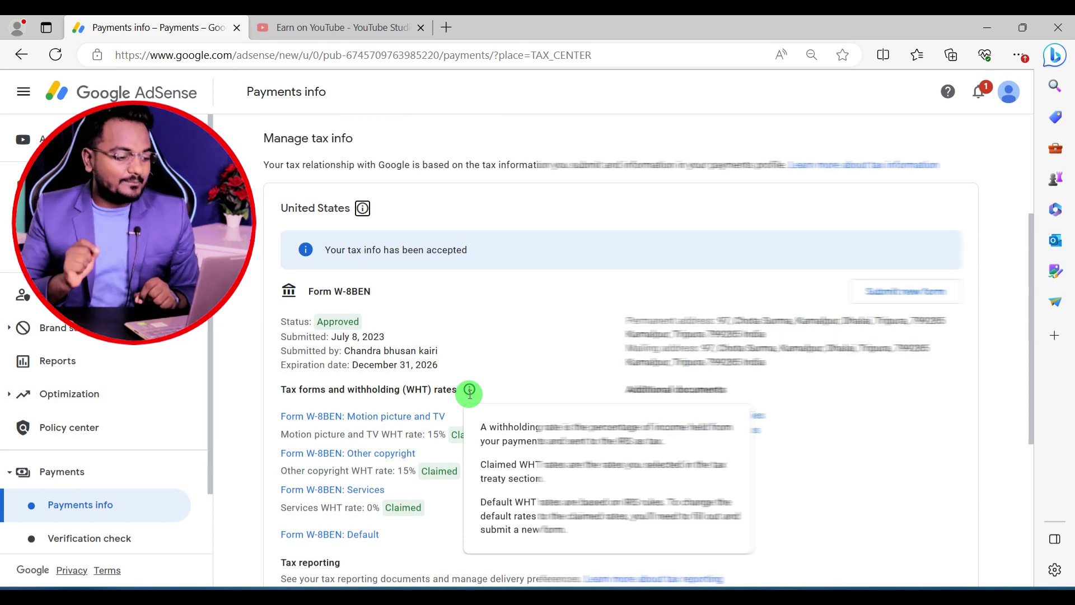
left_click(536, 331)
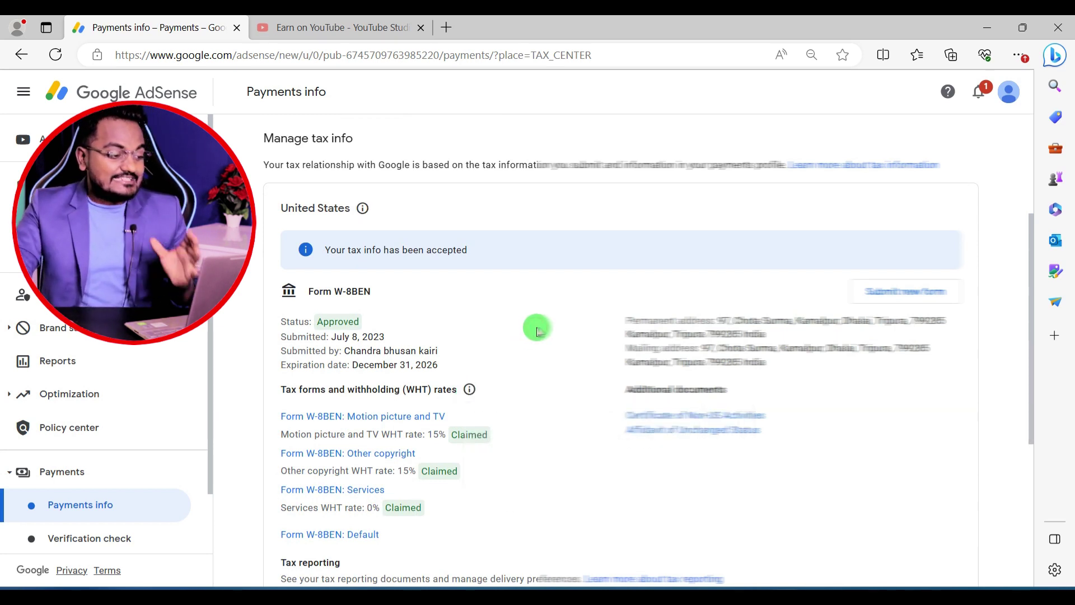
scroll(536, 330, "down", 1)
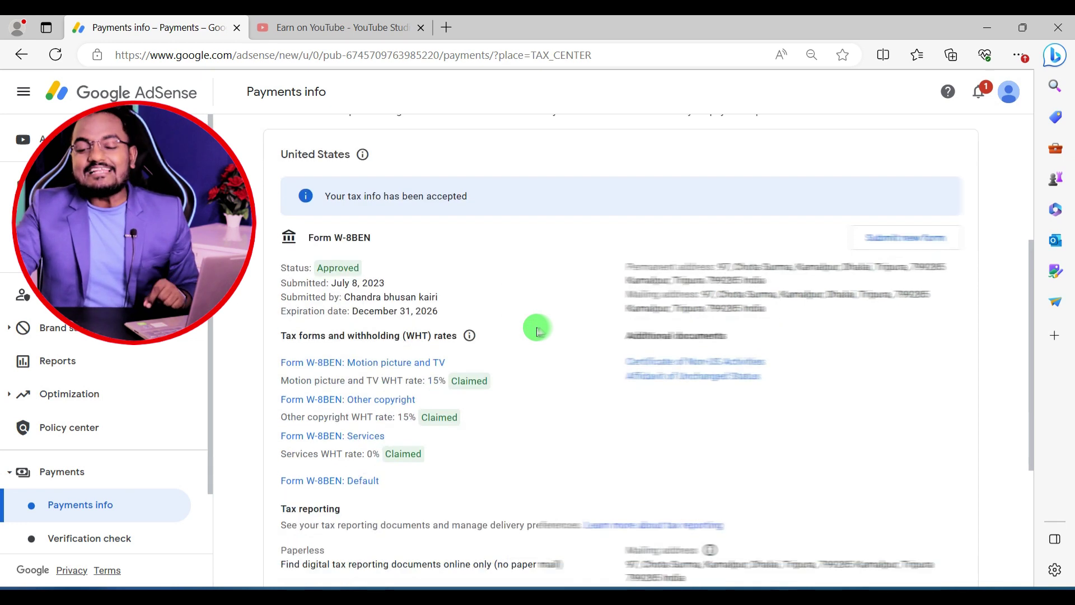